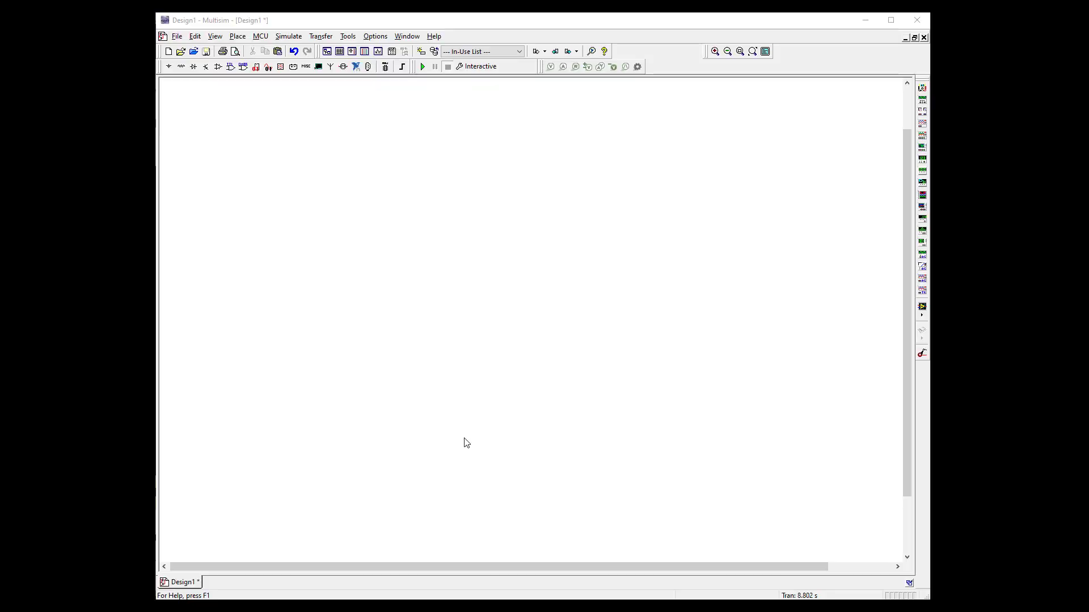
- Place three GROUND symbols from Sources > POWER_SOURCES: one at left, two near the top
click(169, 66)
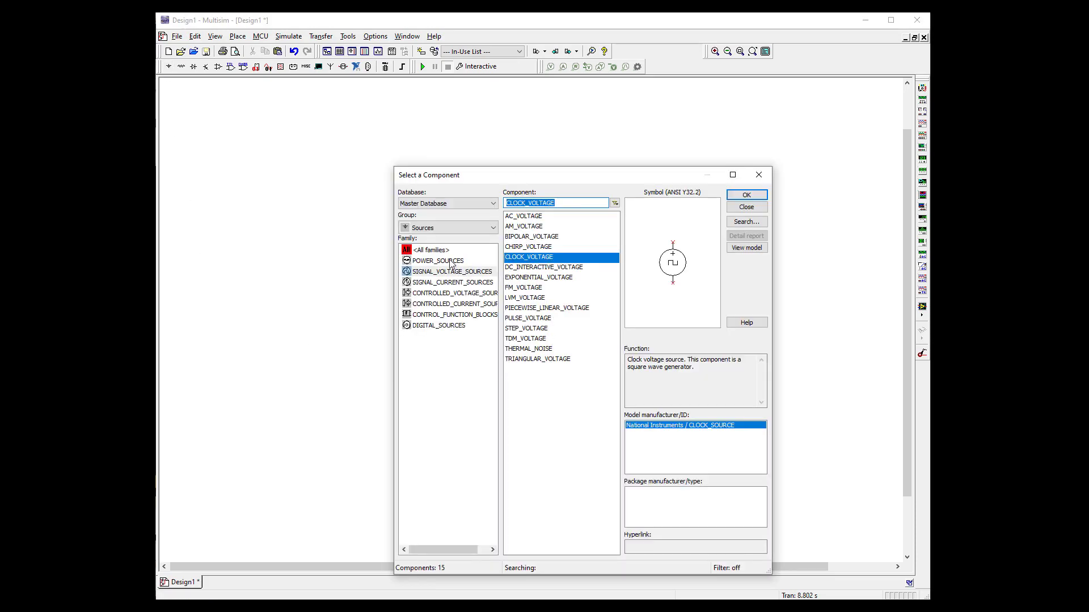
click(438, 261)
click(747, 196)
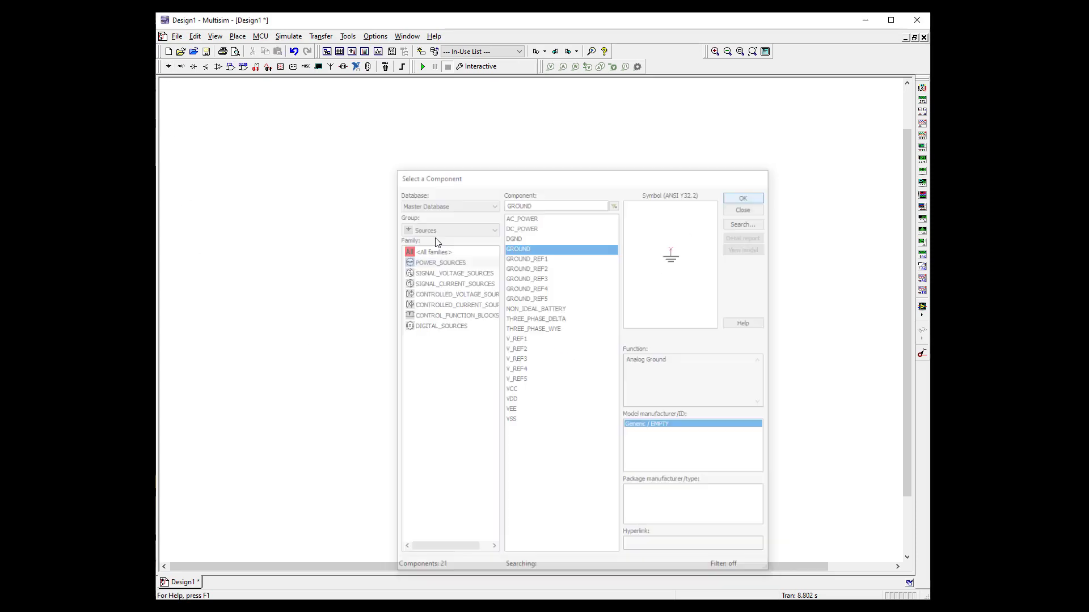
click(226, 304)
click(746, 195)
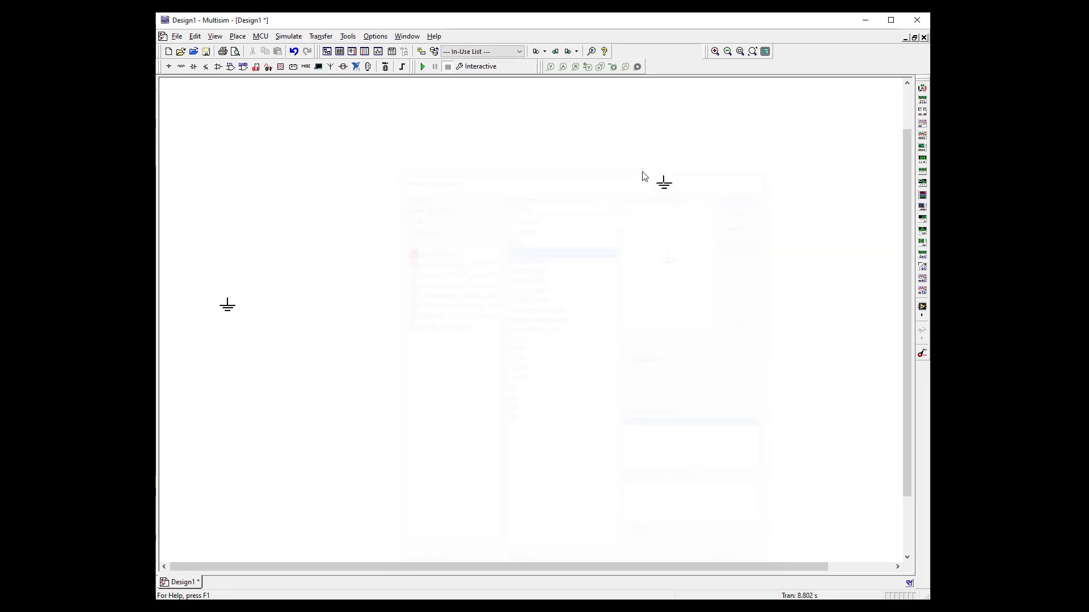
click(595, 178)
click(754, 196)
click(633, 182)
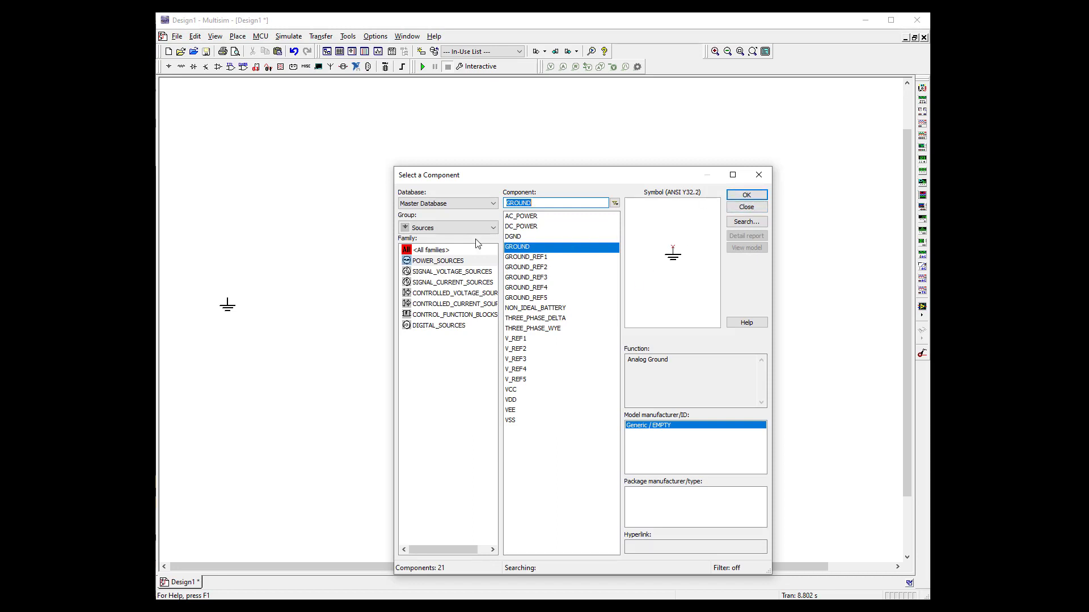
- Place a 1k resistor R1 from the Basic > RESISTOR family on the schematic
click(443, 228)
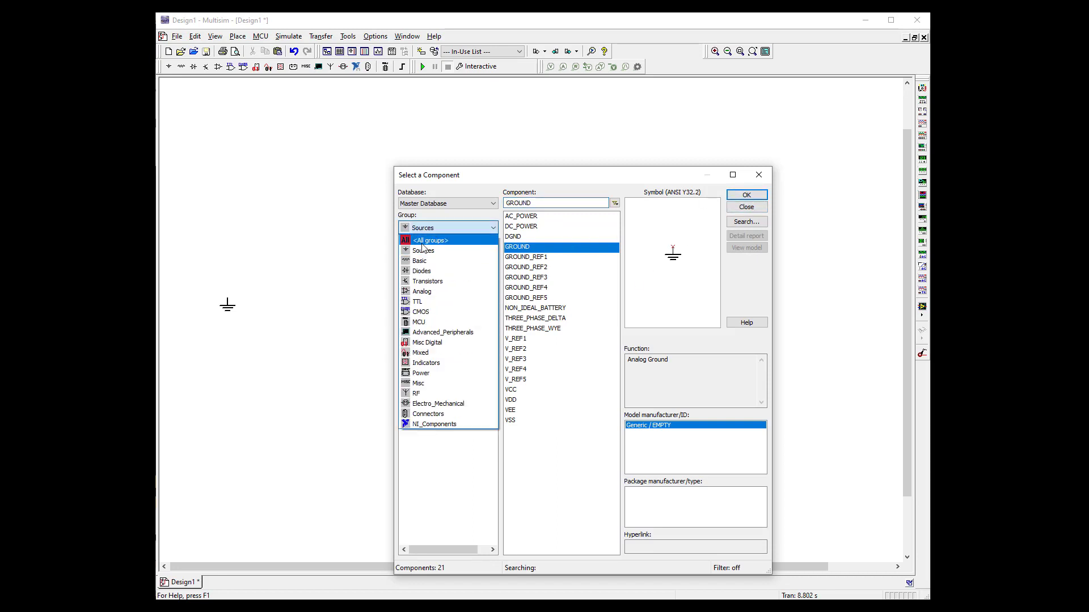
click(434, 259)
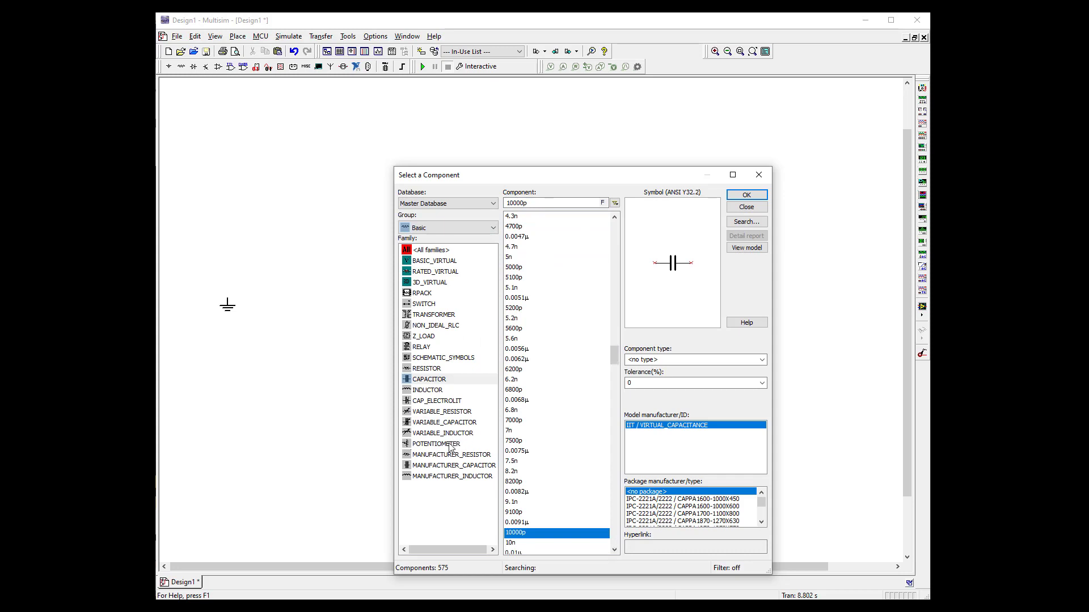
click(434, 371)
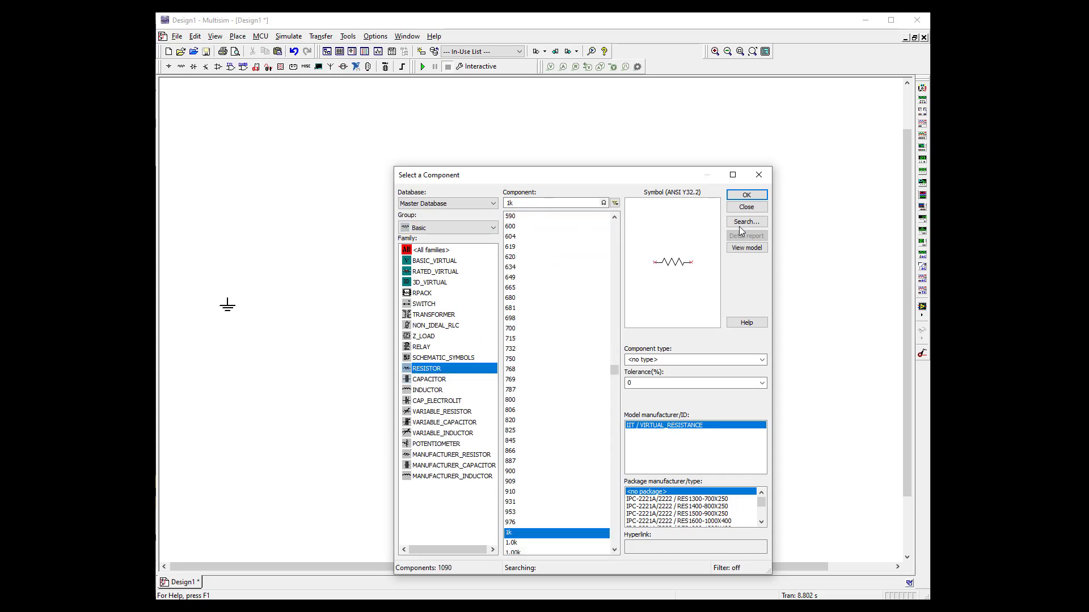
click(746, 194)
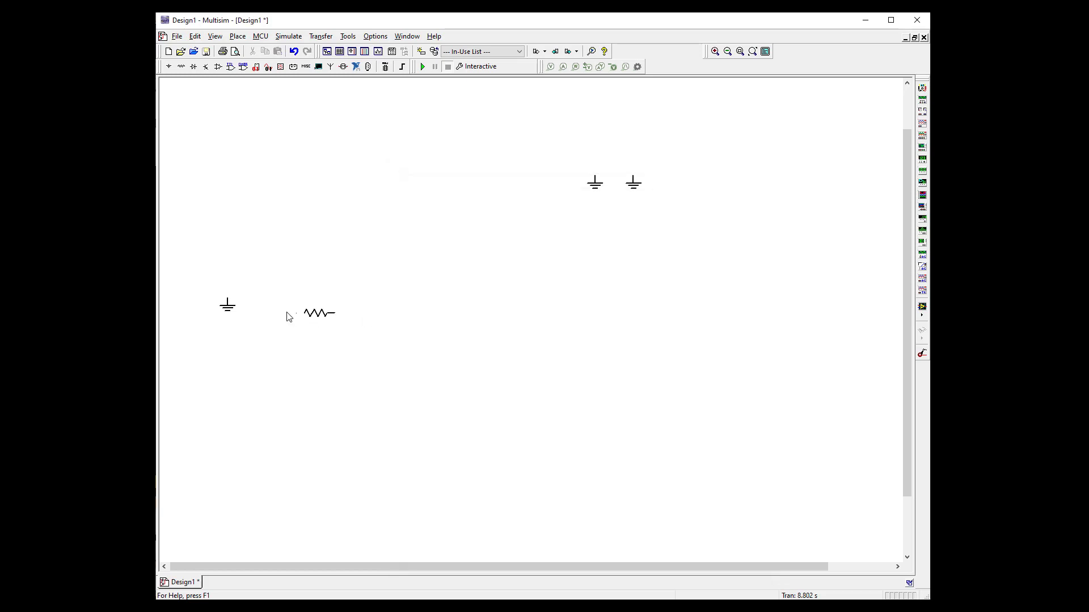
click(385, 292)
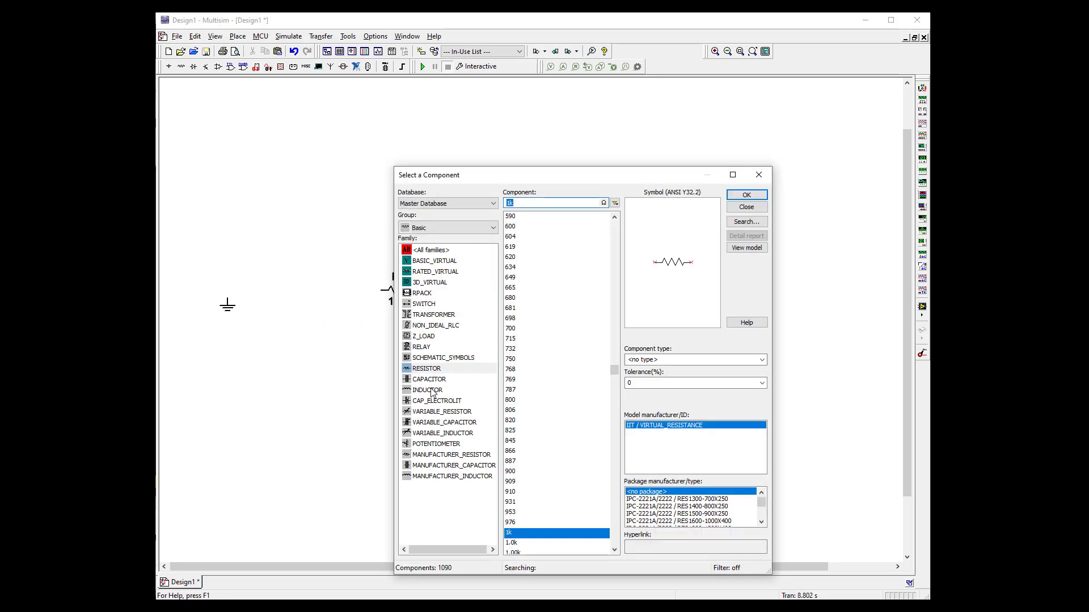
- Place a 0.01µF capacitor C1 to the left and close the component picker
click(431, 382)
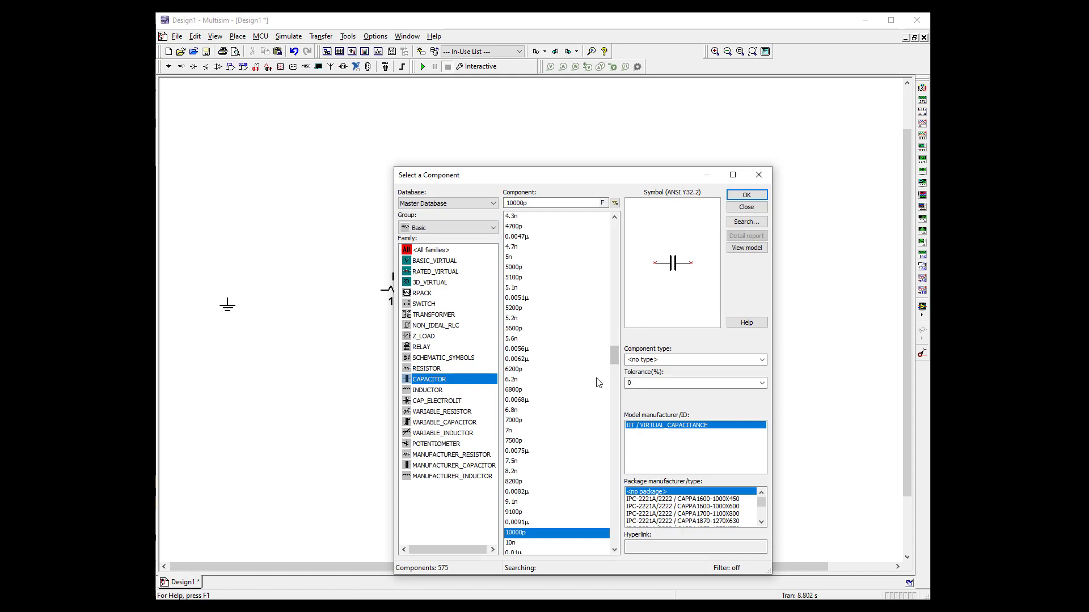
drag(612, 359, 613, 371)
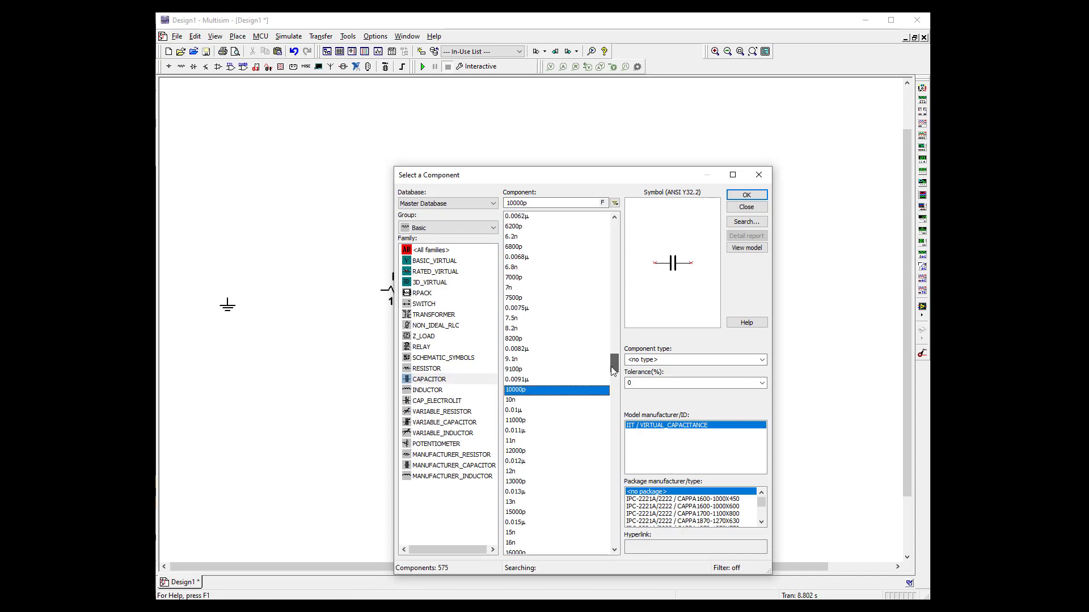
click(537, 410)
click(746, 195)
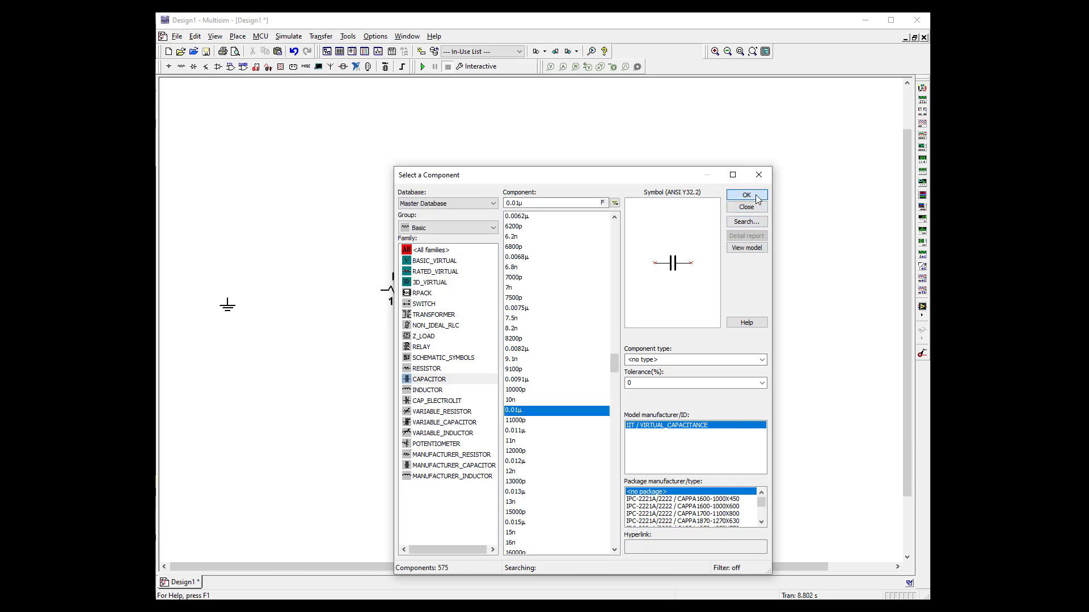
click(271, 266)
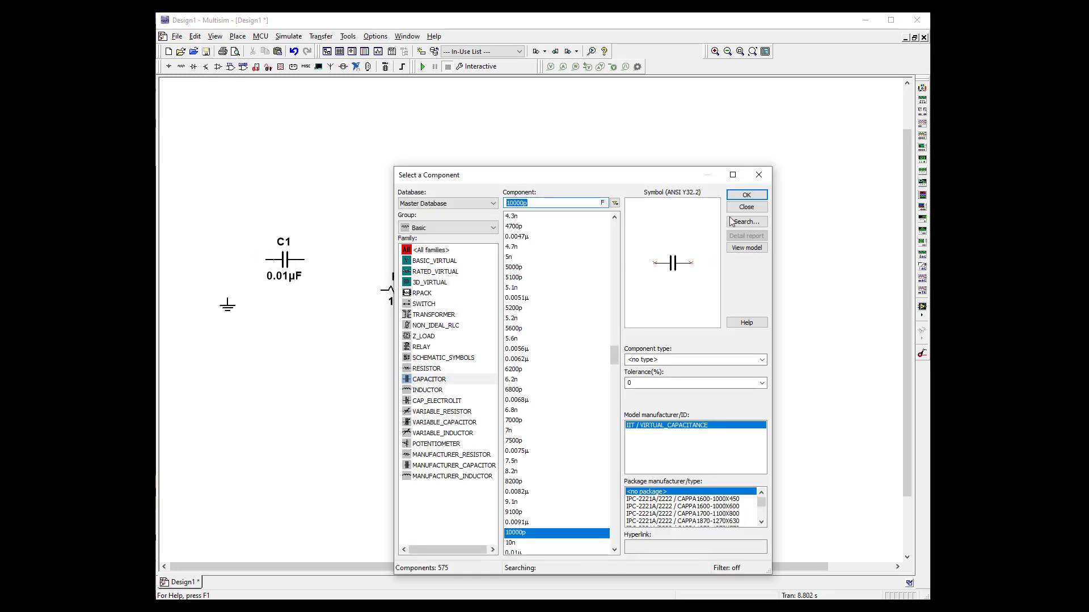
click(759, 175)
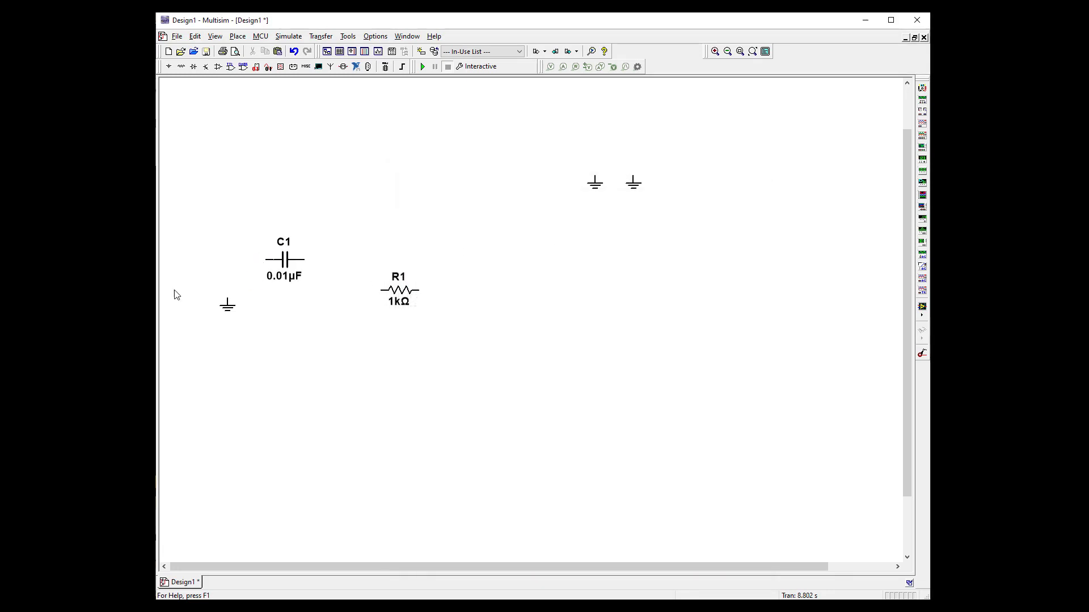
- Move a ground below R1, rotate R1 90° to stand vertically, and set it above the ground
click(226, 311)
drag(373, 355, 373, 352)
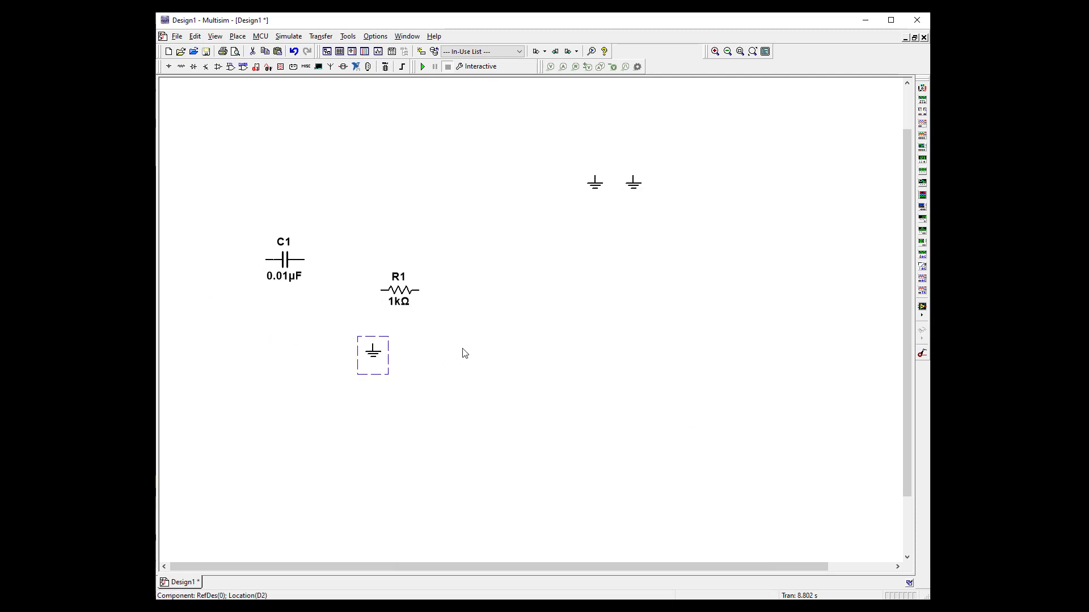
right_click(463, 348)
click(421, 309)
click(403, 293)
right_click(402, 292)
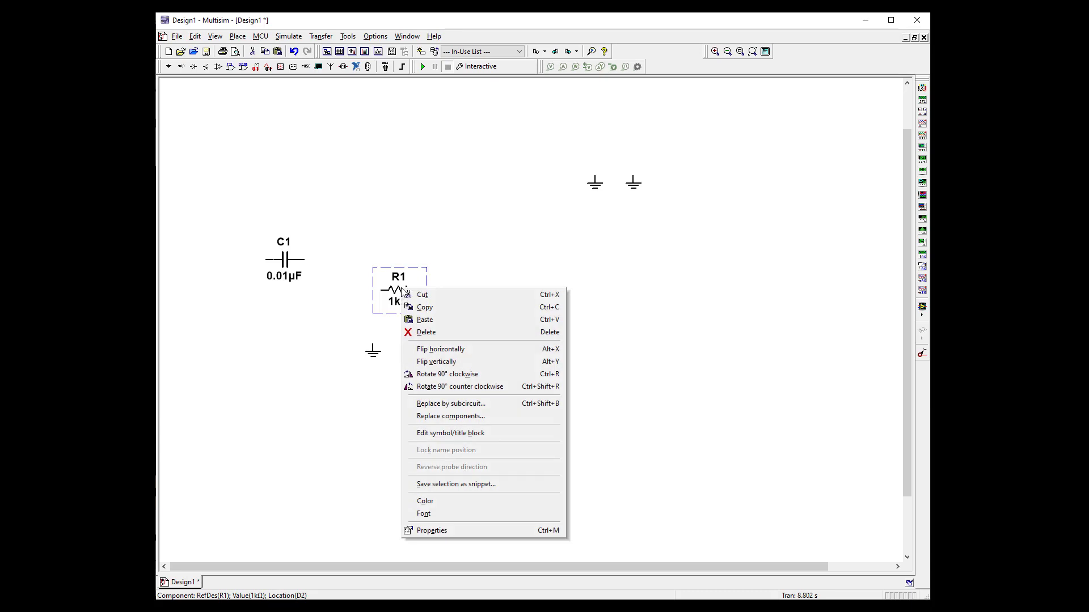
click(461, 374)
drag(397, 299, 369, 314)
click(455, 381)
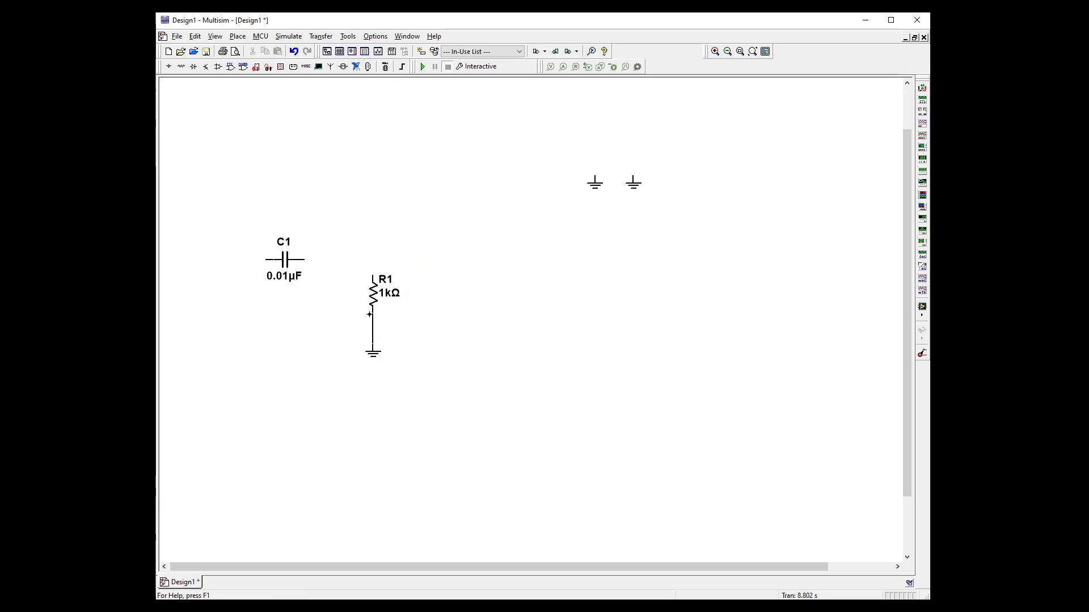
- Wire R1's bottom pin to ground and its top pin to C1's right pin
click(379, 309)
click(304, 259)
click(373, 276)
- Place a CLOCK_VOLTAGE source V1 (1kHz, 5V) at the left of the schematic
click(169, 67)
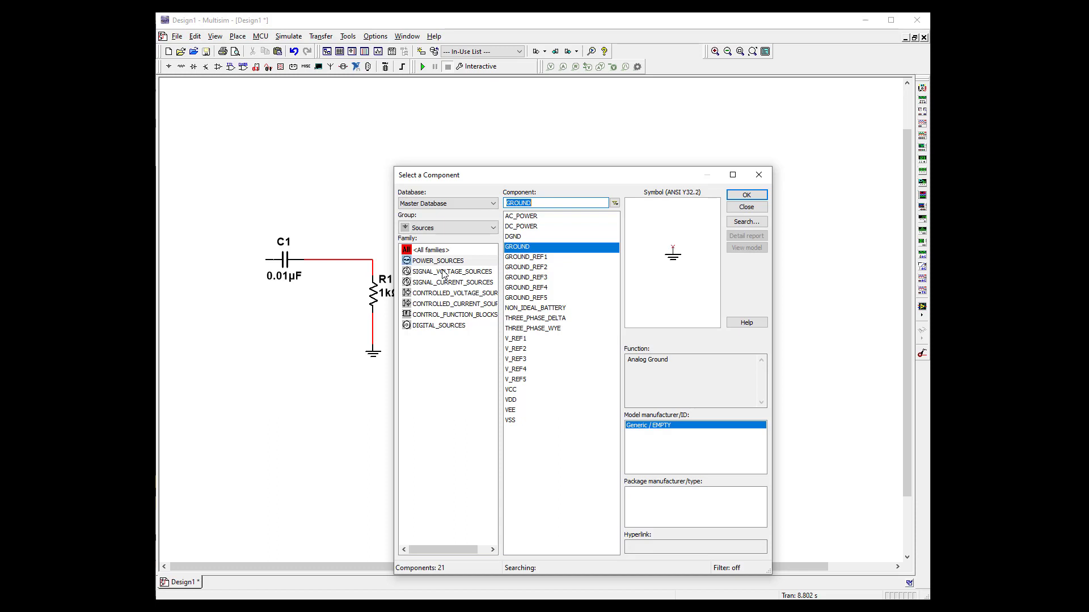
click(443, 272)
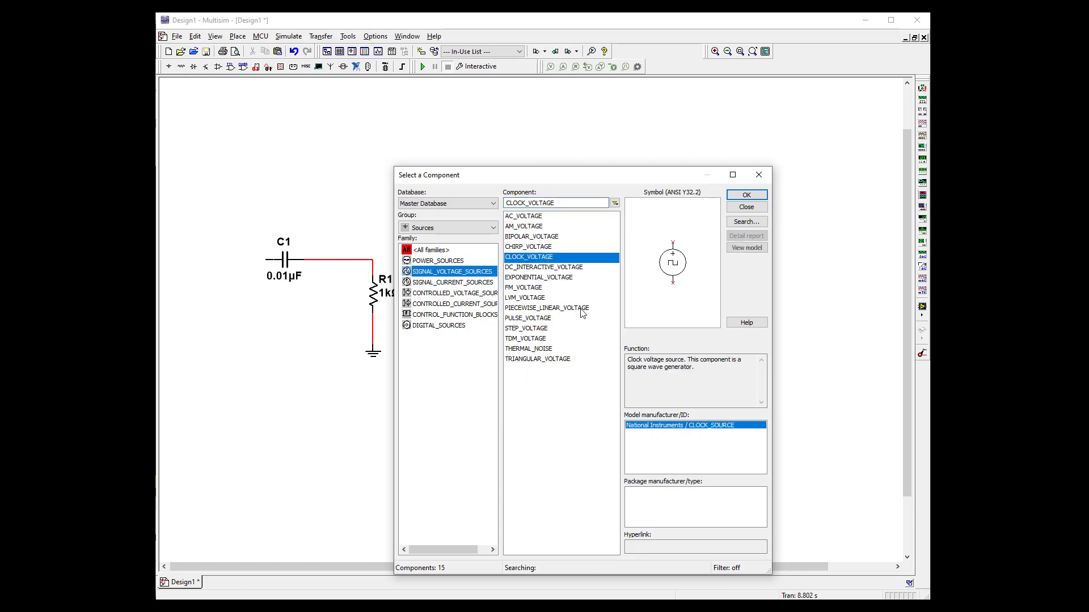
click(747, 196)
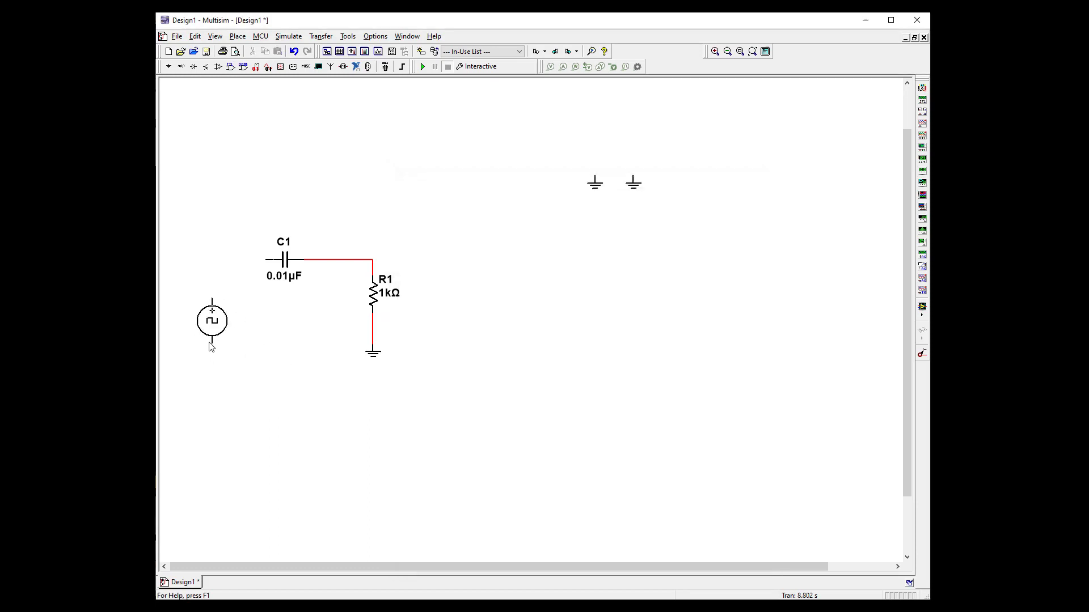
click(210, 347)
- Copy a ground onto V1's lower terminal, close the picker, and start a wire from V1's top
click(377, 362)
right_click(377, 362)
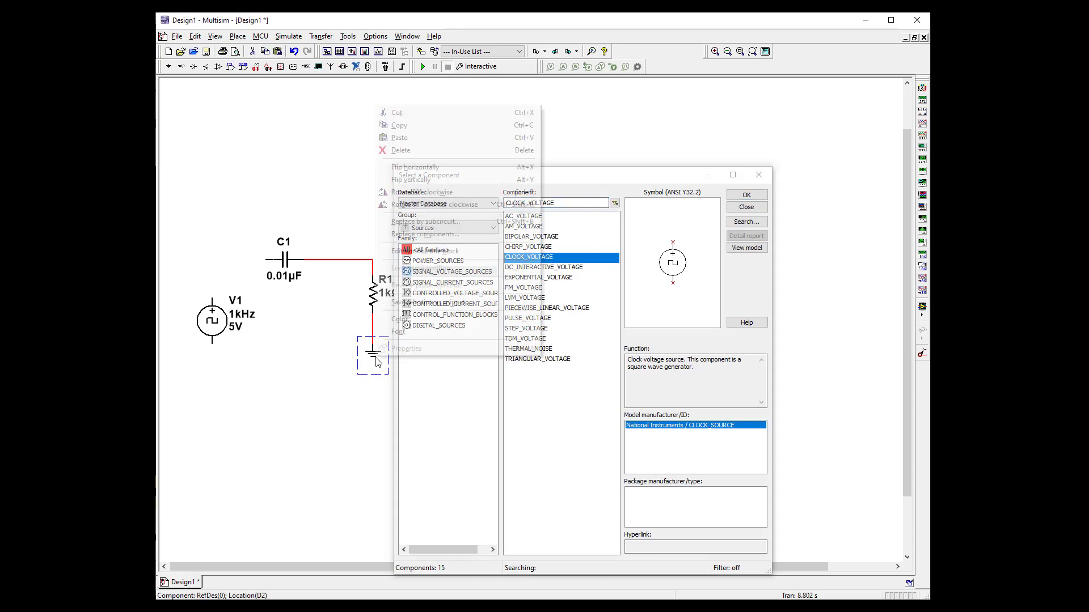
click(412, 127)
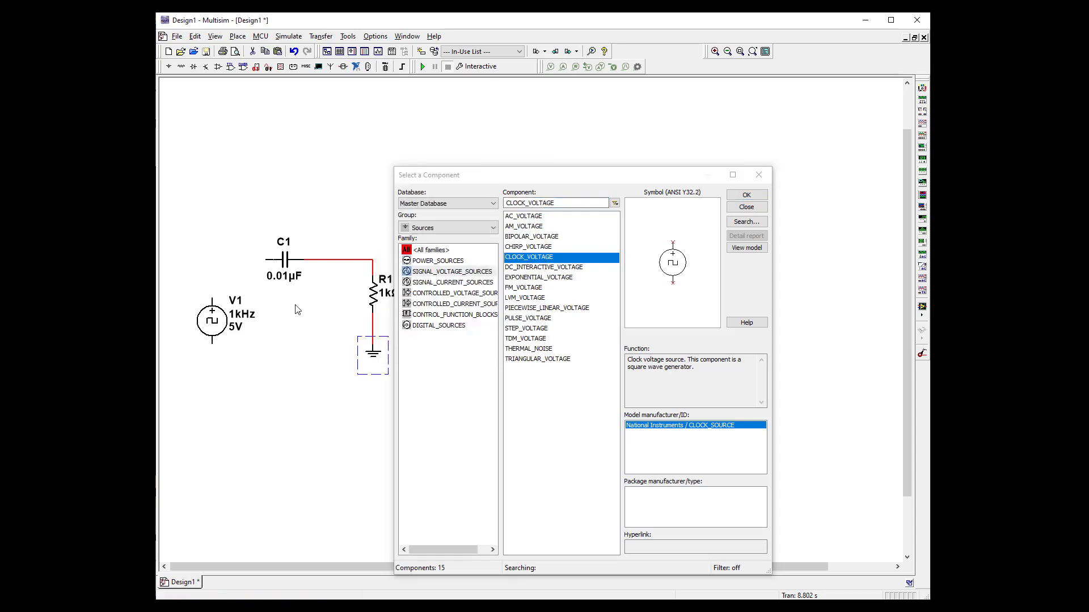
right_click(214, 366)
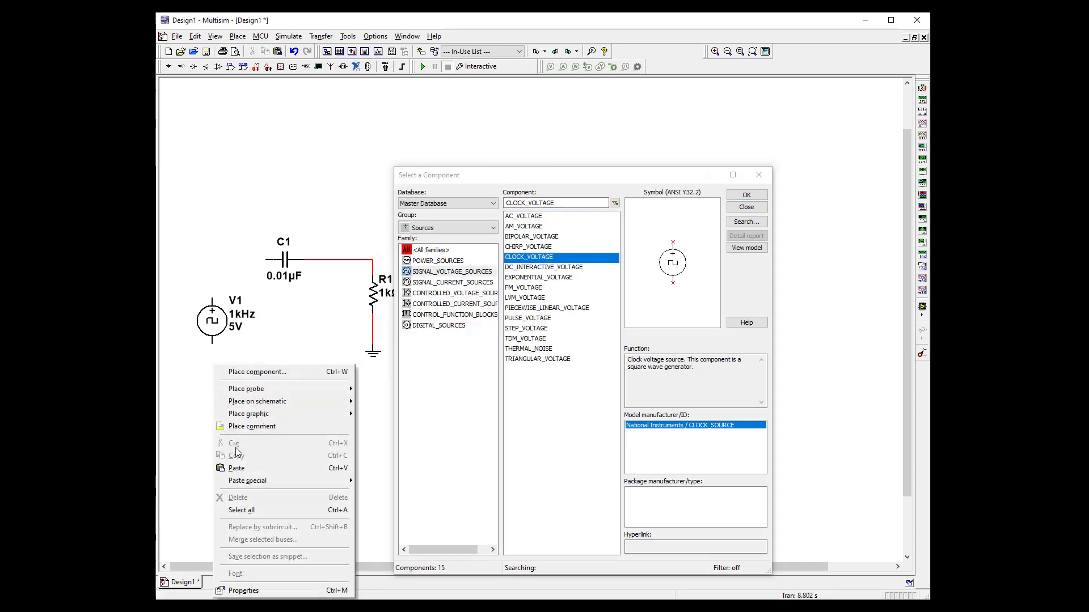
click(213, 365)
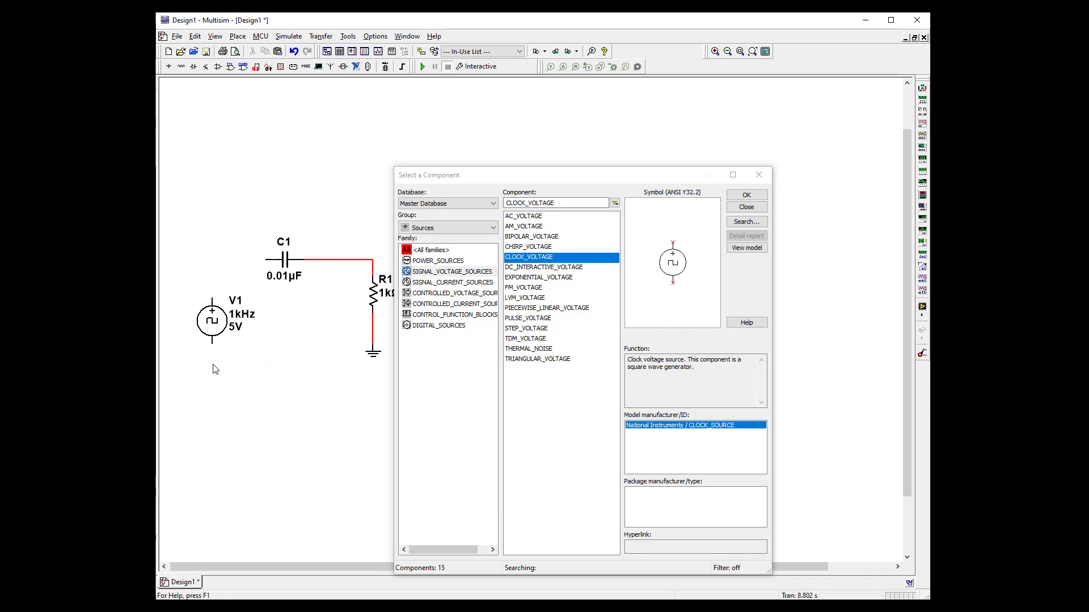
right_click(213, 365)
click(235, 467)
click(213, 359)
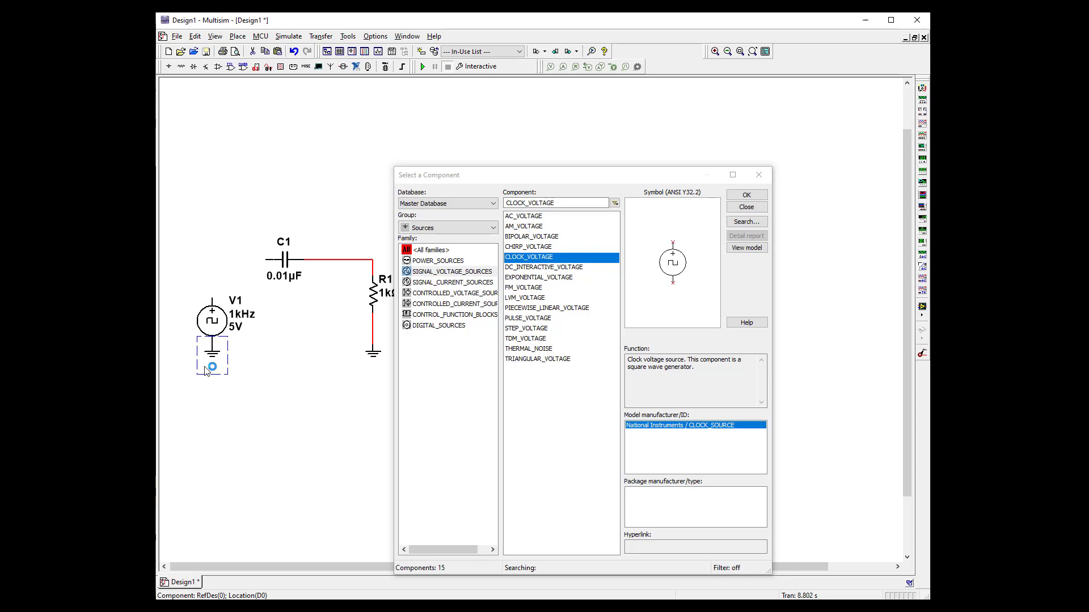
click(758, 175)
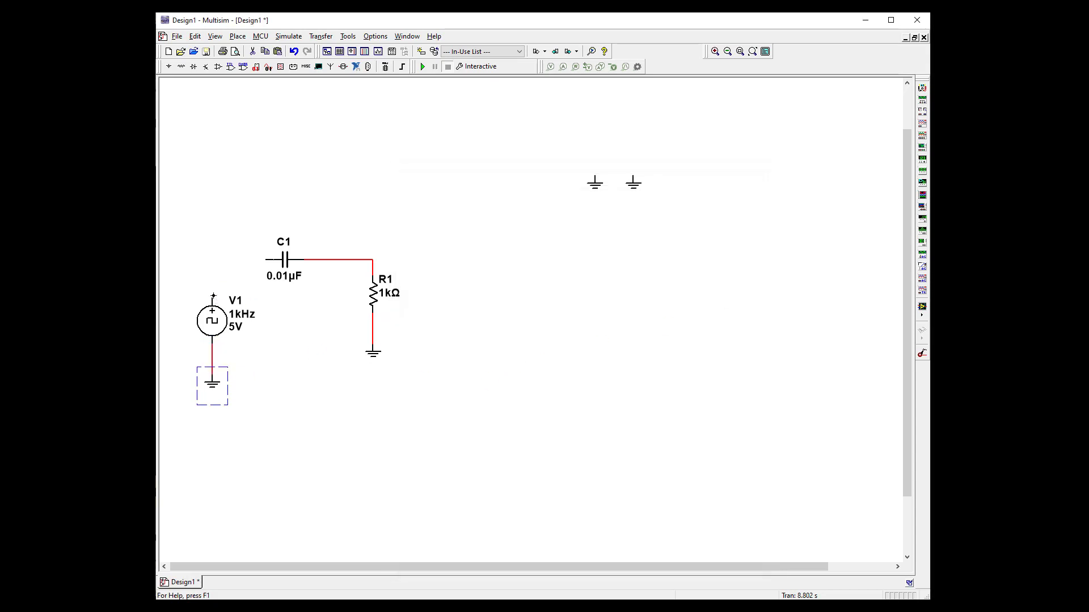
click(213, 295)
- Finish the V1–C1 wire, place the Tektronix scope XSC1, ground it, and delete the spare ground
click(265, 259)
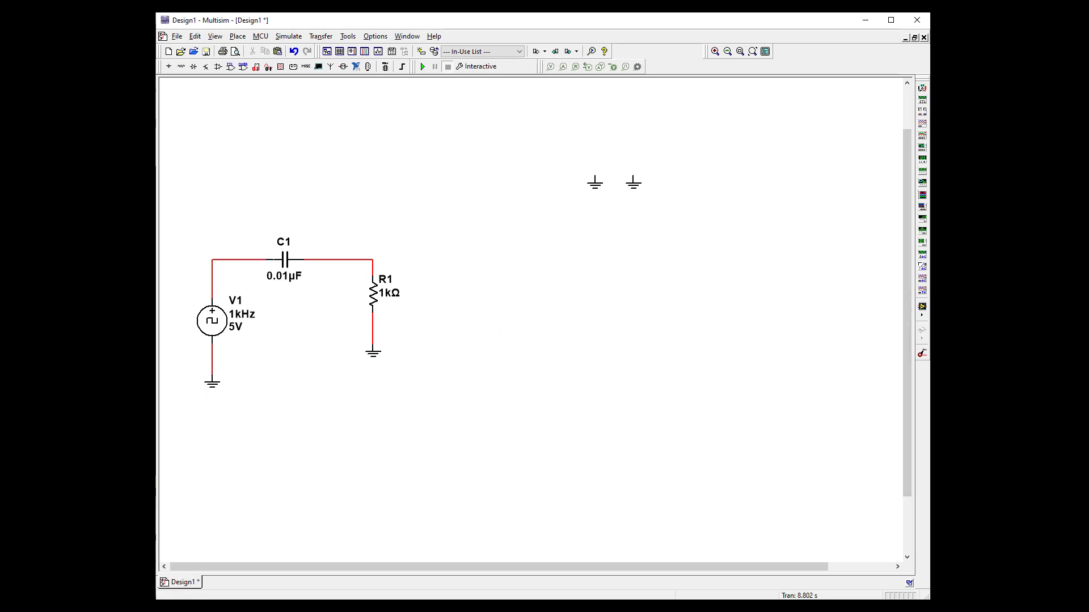
click(922, 291)
click(458, 177)
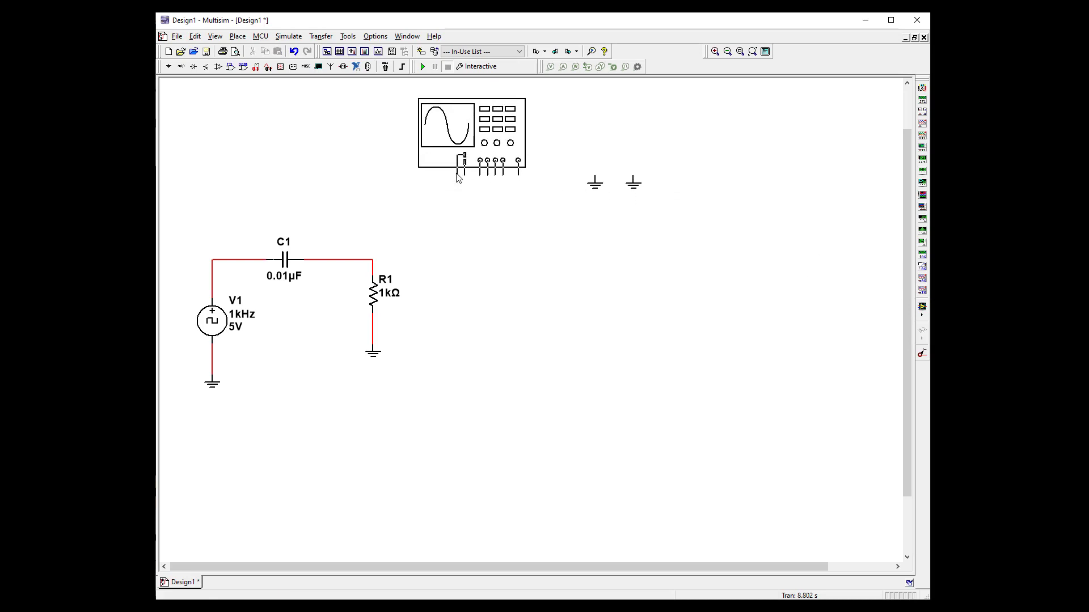
click(458, 177)
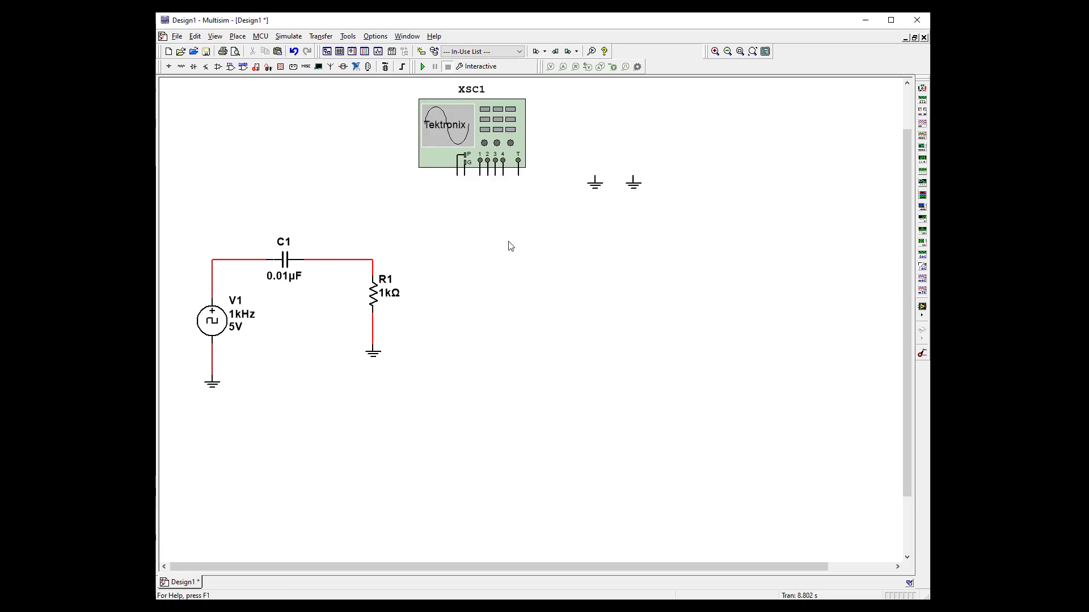
click(595, 178)
drag(466, 193, 465, 196)
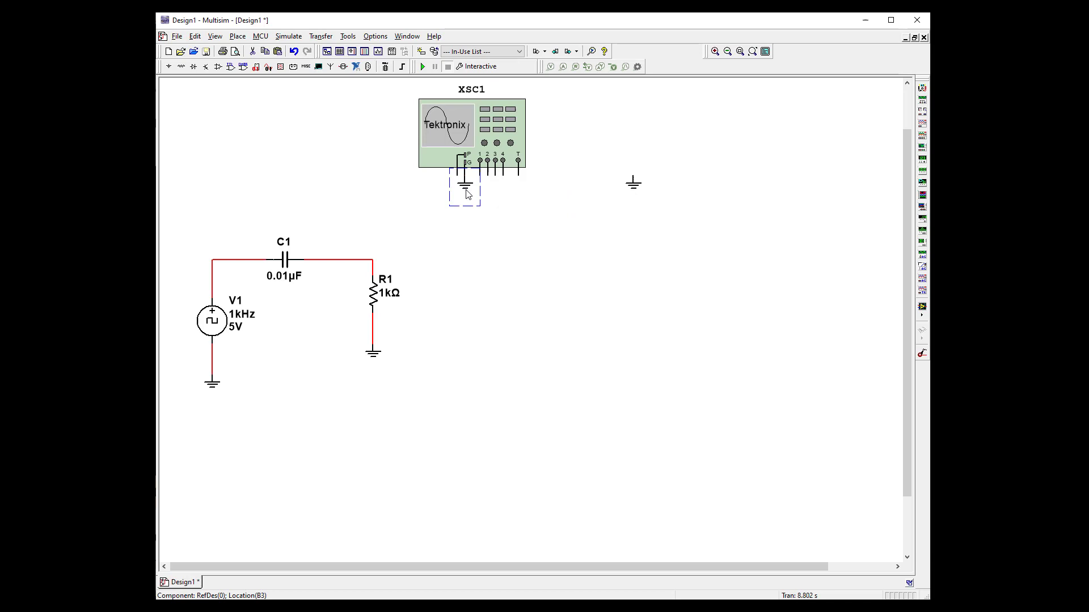
click(641, 198)
key(Delete)
- Wire scope channel 1 to V1's output and channel 2 to the C1–R1 junction
click(480, 176)
click(211, 259)
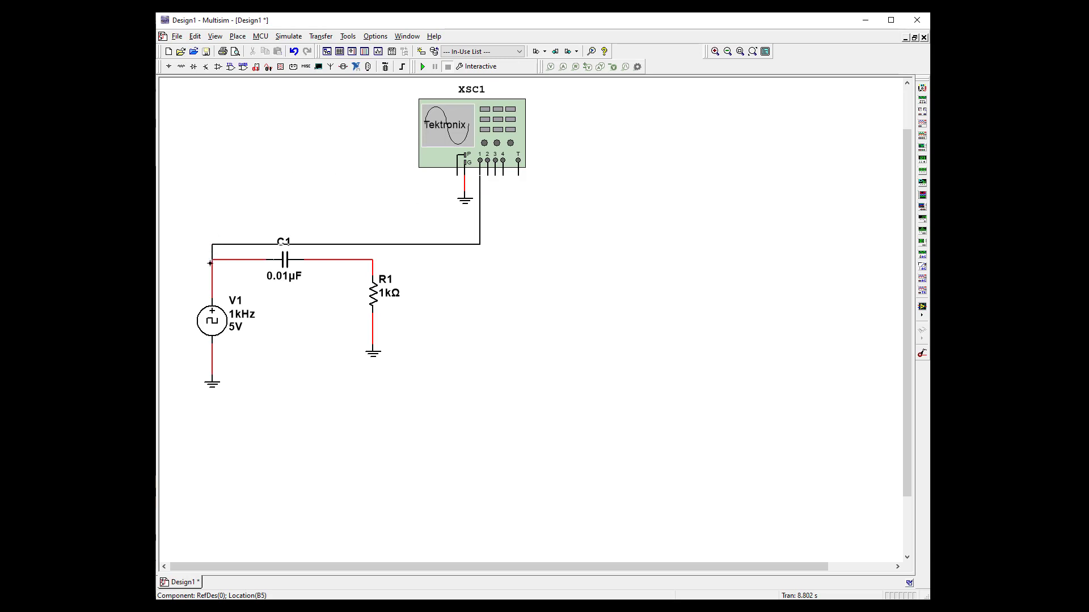
double_click(392, 246)
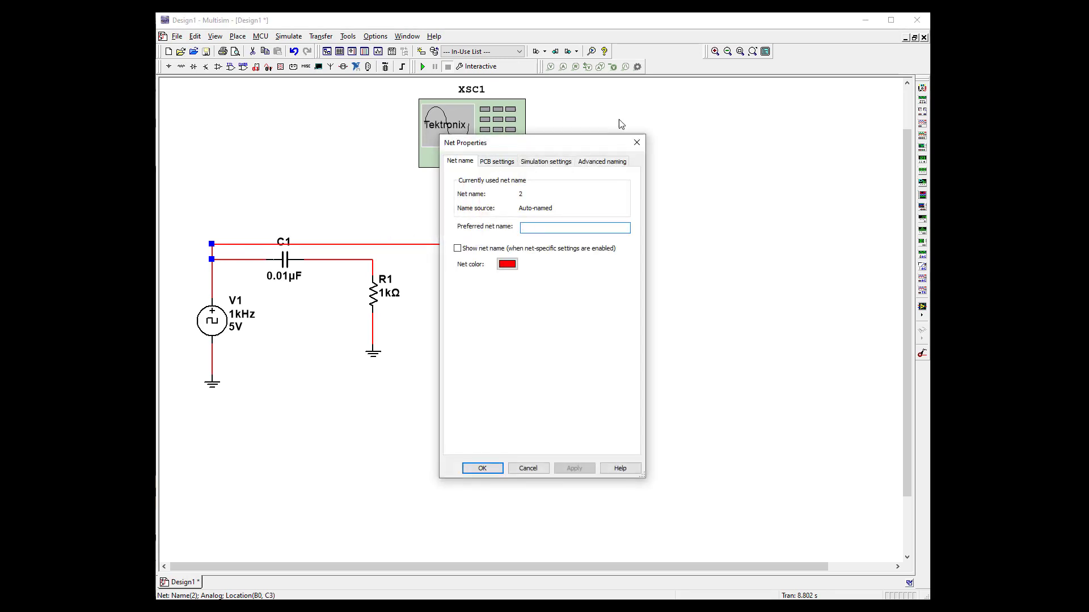
click(638, 142)
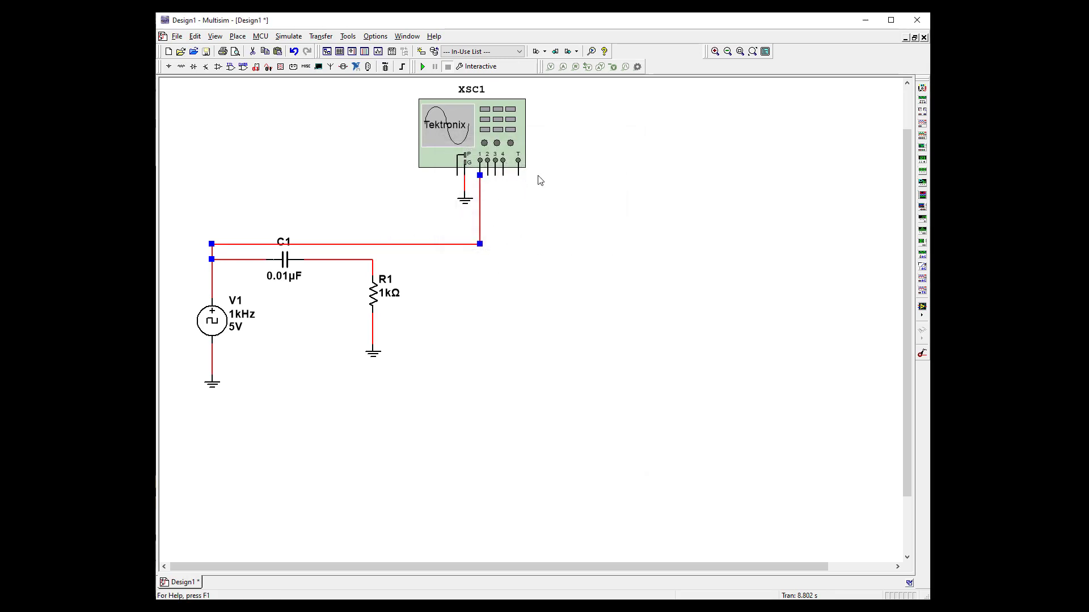
click(488, 176)
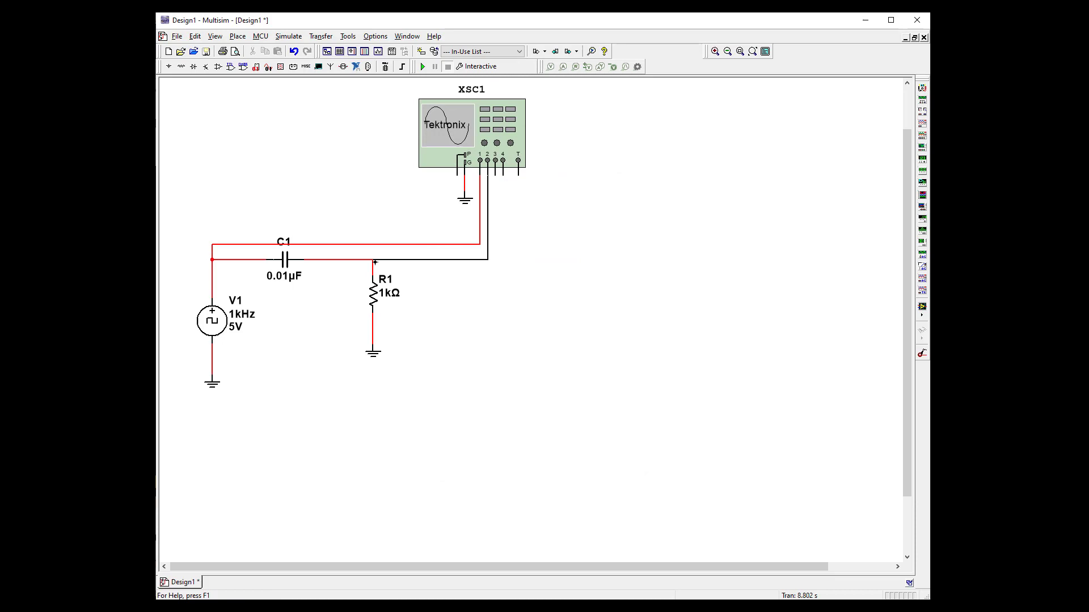
click(373, 259)
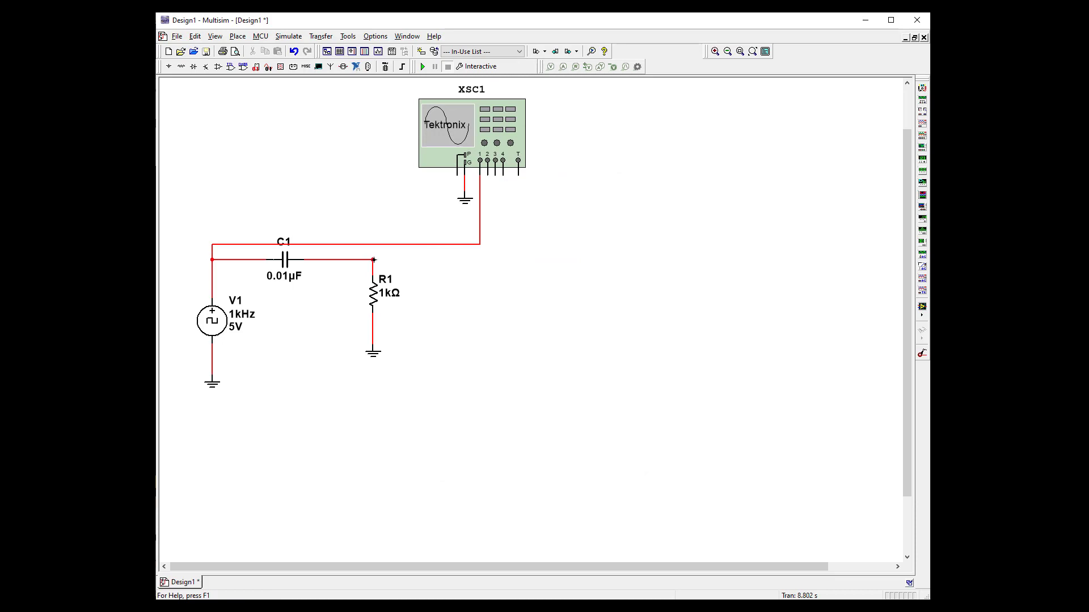
click(424, 244)
drag(424, 245, 422, 228)
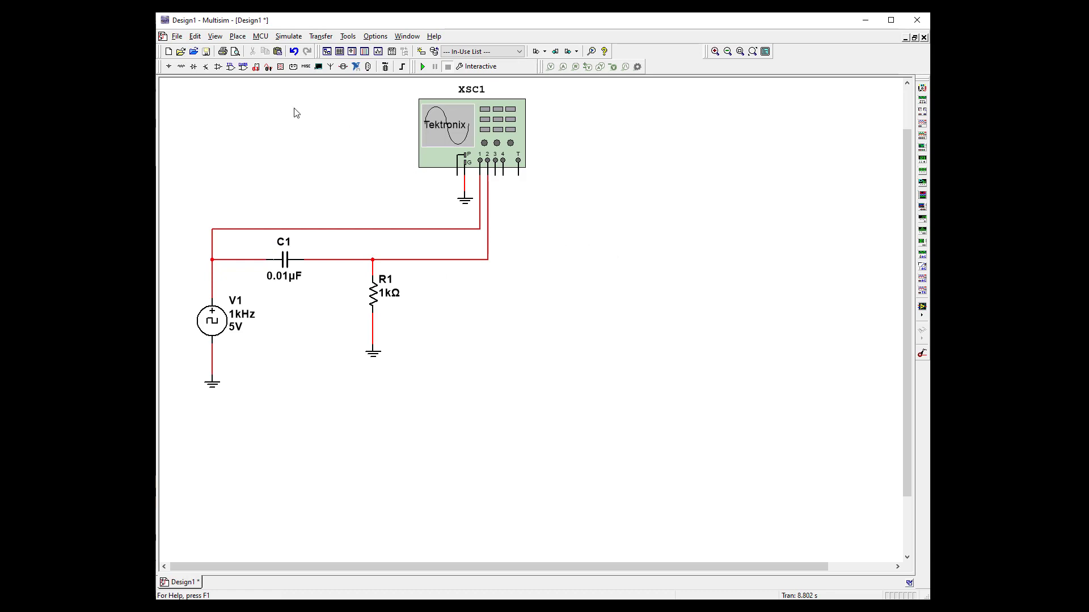
- Run the simulation, power on XSC1, enable CH2, and set 1 V/div and 50 µs/div
click(423, 67)
double_click(465, 134)
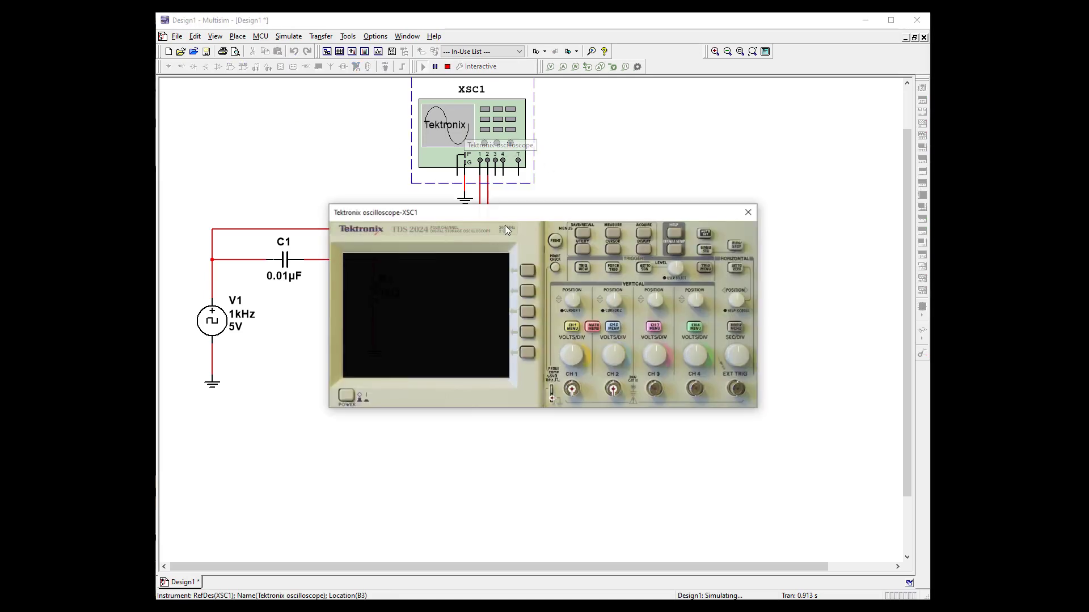
click(345, 396)
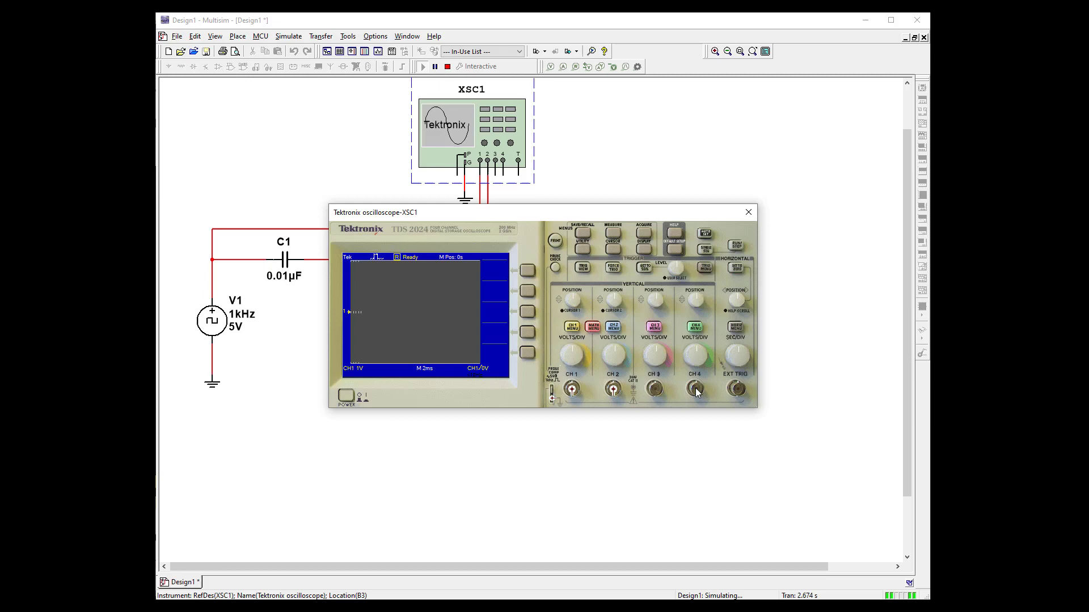
scroll(735, 357, up, 5)
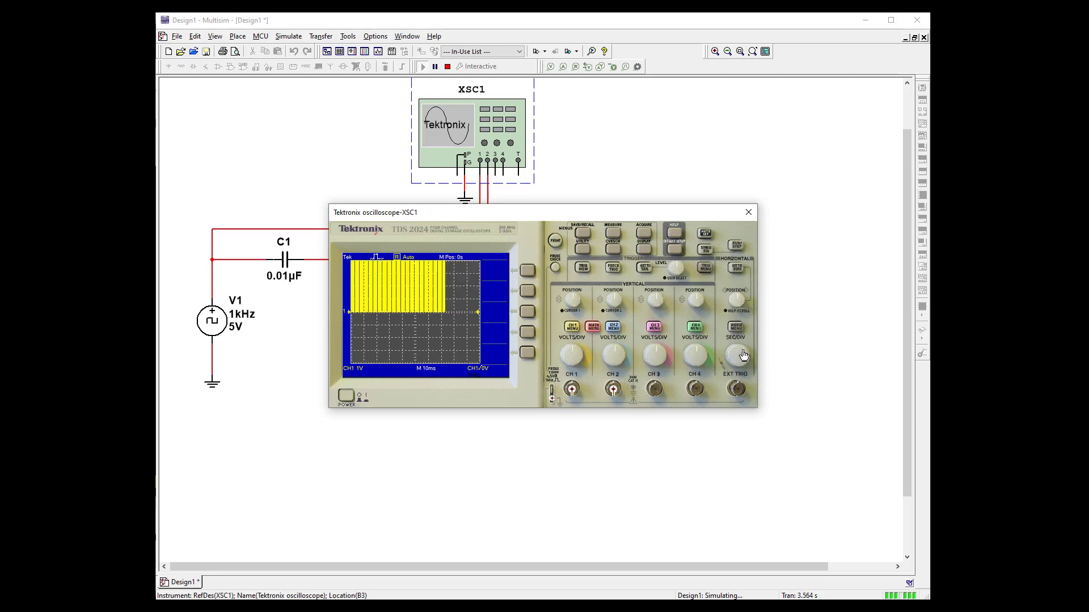
scroll(732, 357, down, 2)
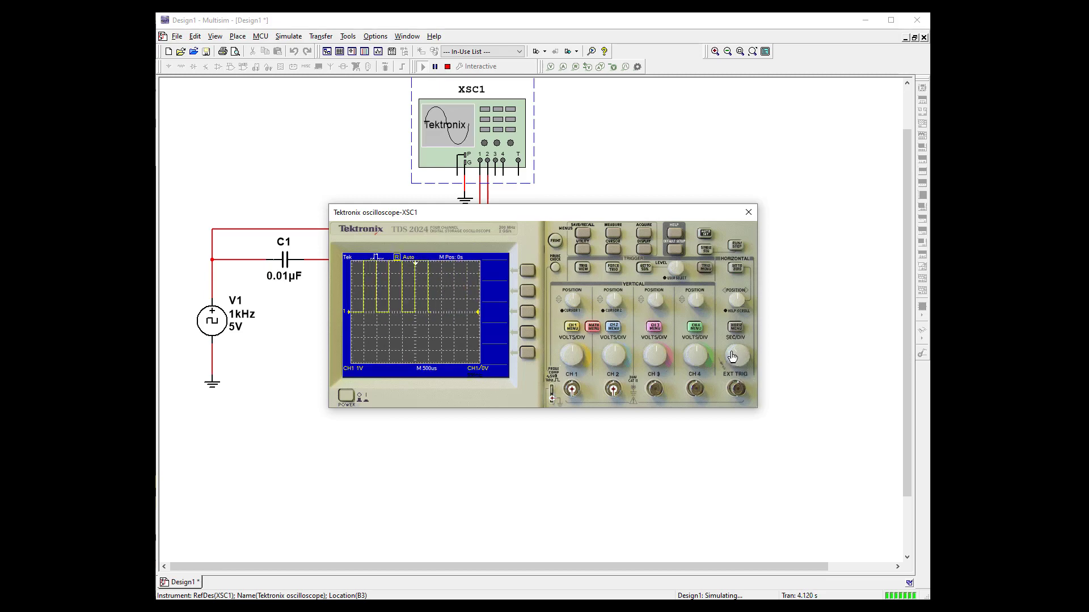
click(612, 327)
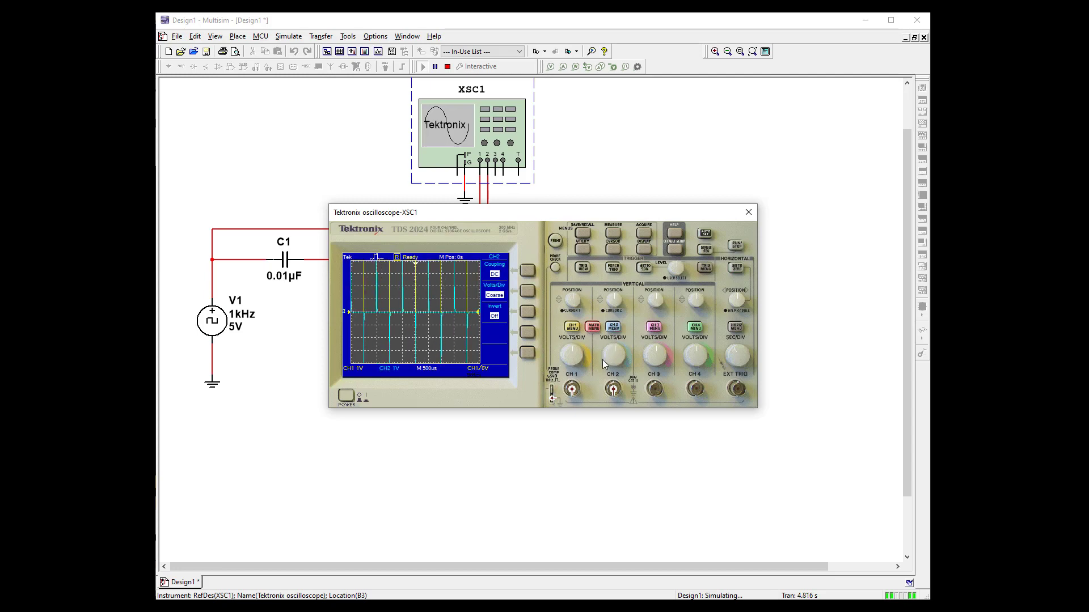
scroll(613, 354, up, 2)
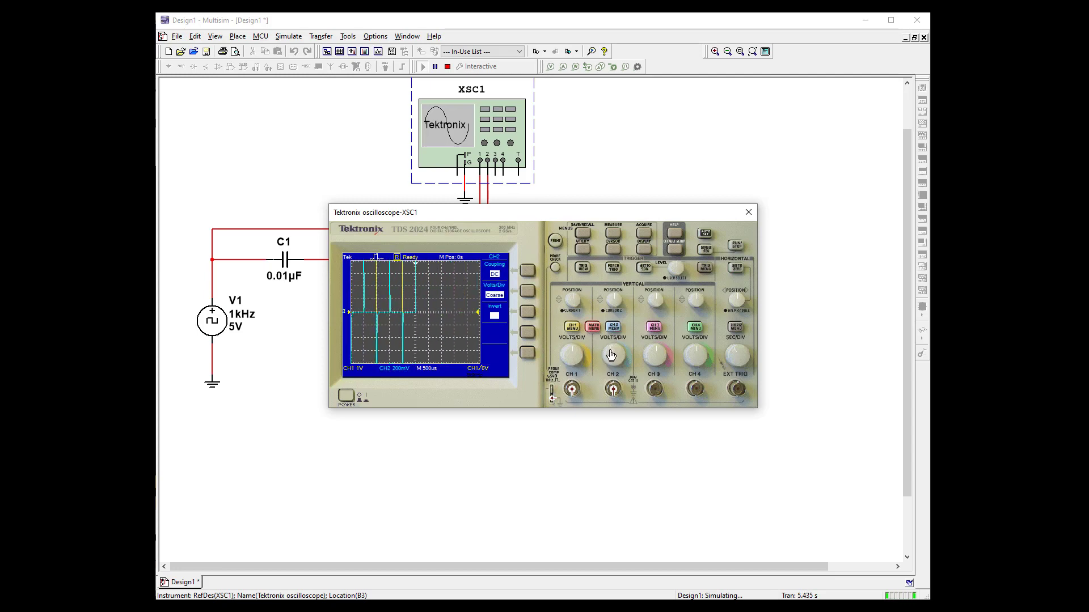
scroll(612, 355, down, 7)
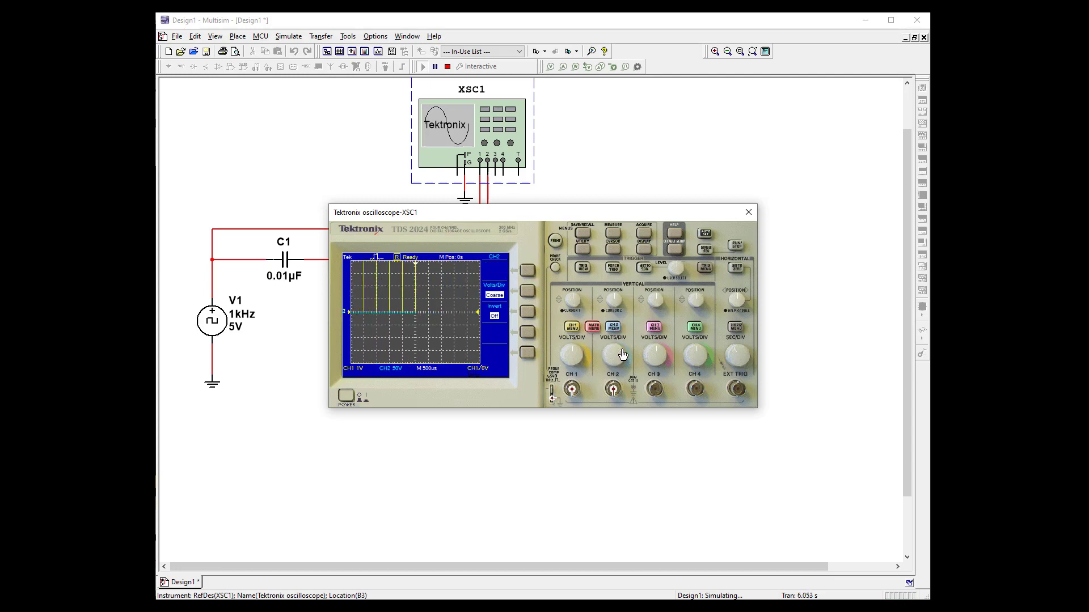
scroll(615, 356, up, 3)
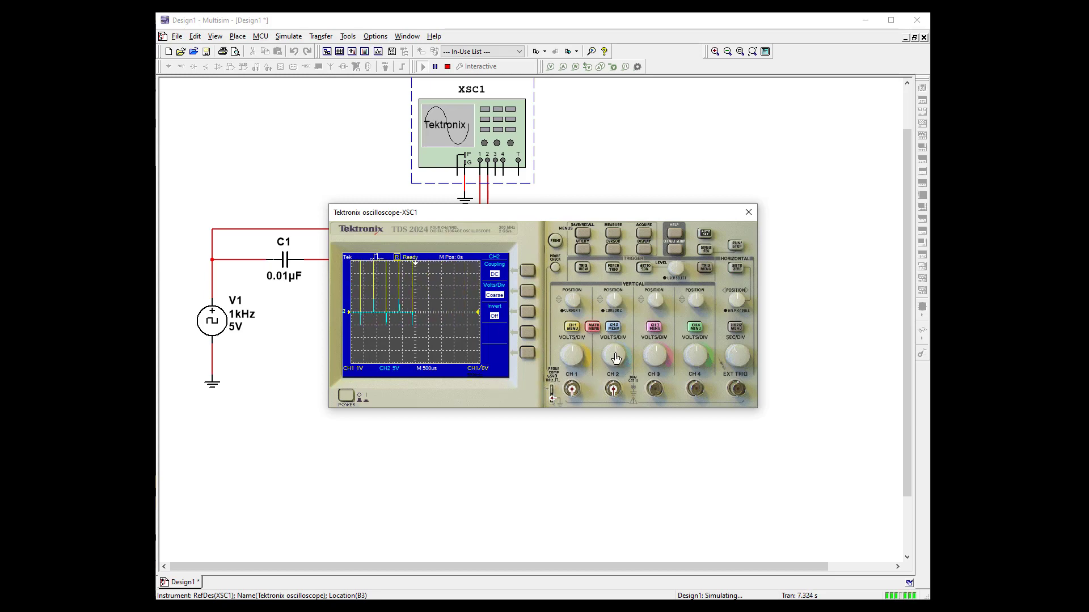
scroll(572, 354, down, 2)
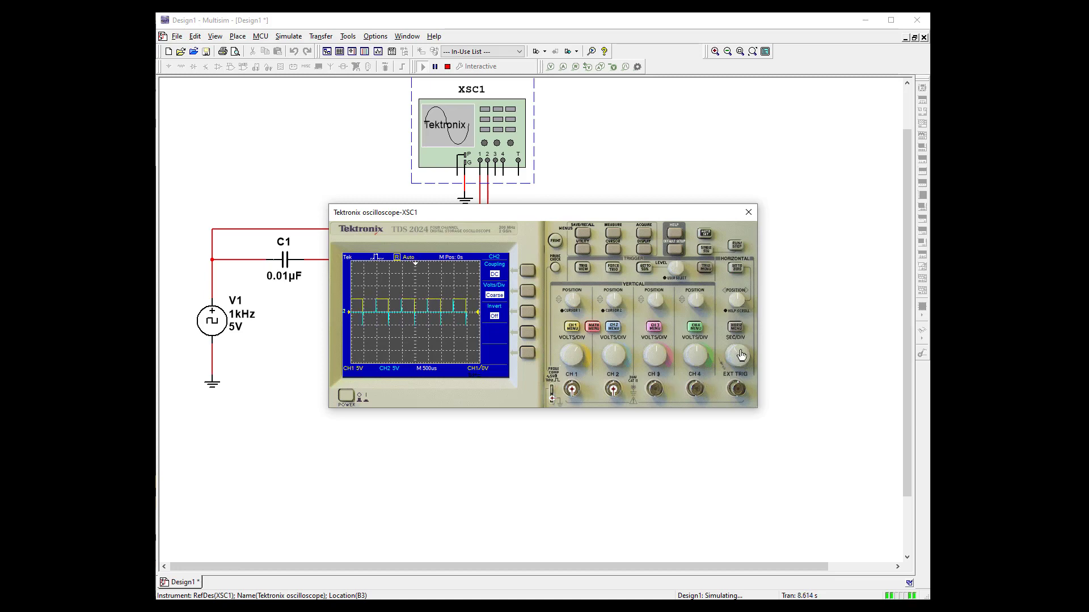
scroll(740, 356, up, 2)
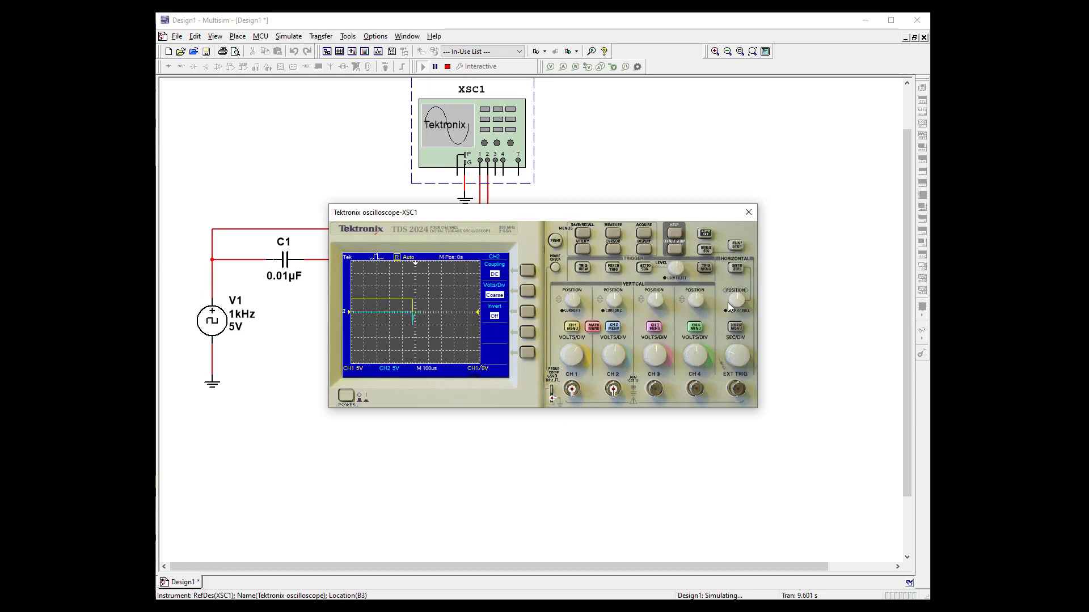
- Capture single-sequence acquisitions of the square wave and differentiator spikes, repositioning the scope window
click(705, 249)
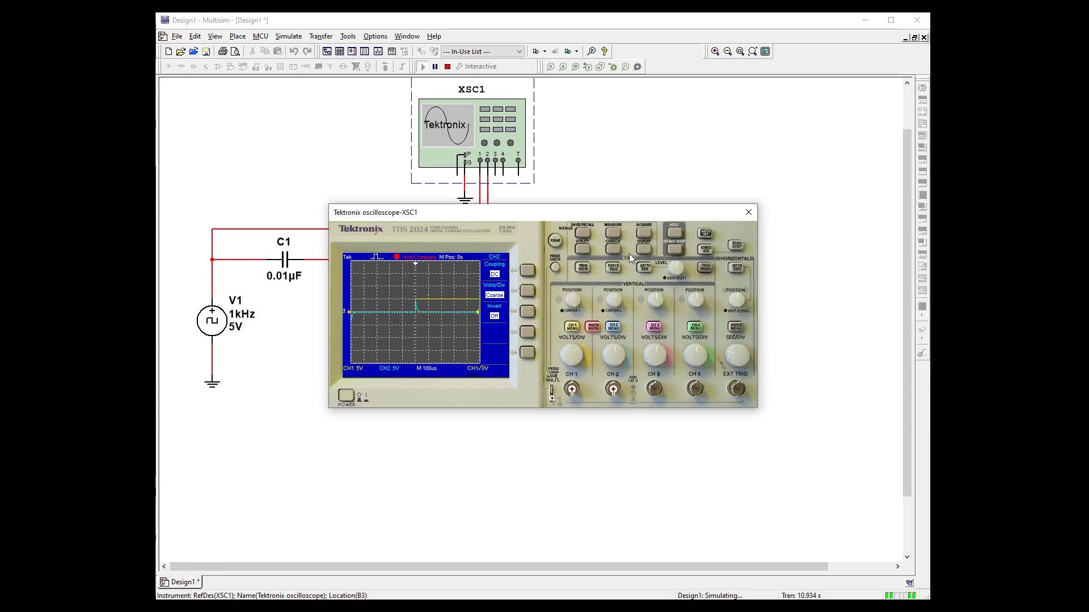
drag(555, 218, 571, 291)
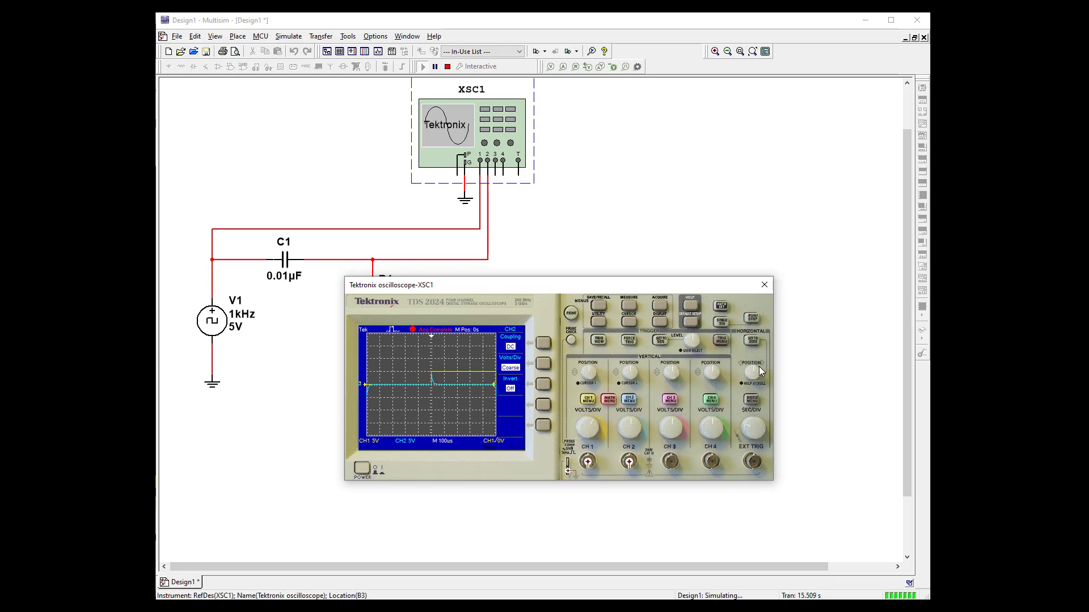
mouse_move(760, 372)
mouse_down()
mouse_move(721, 378)
mouse_move(763, 387)
mouse_up()
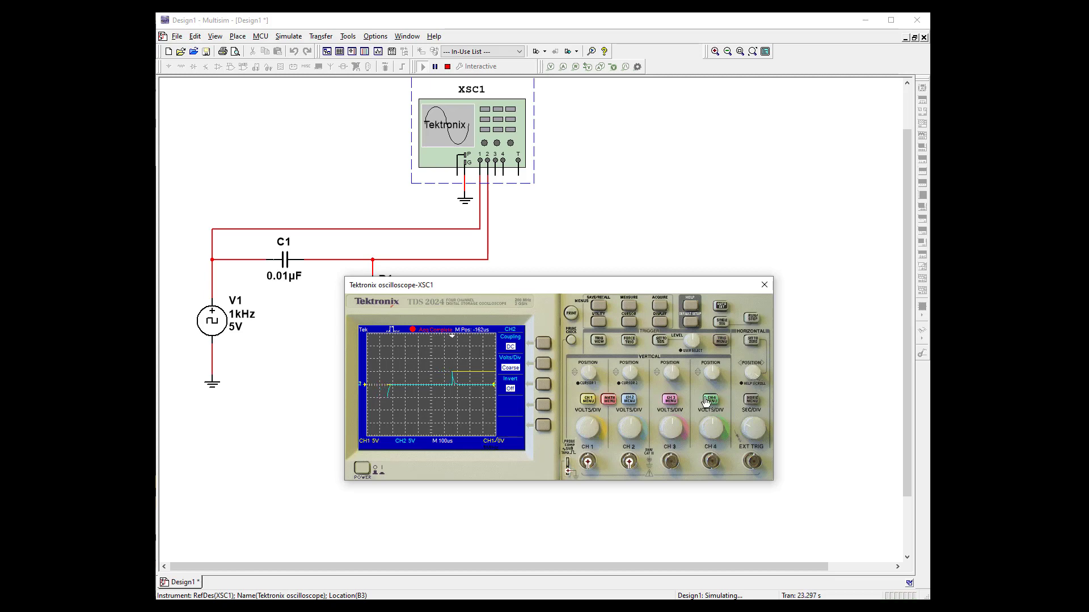
click(720, 321)
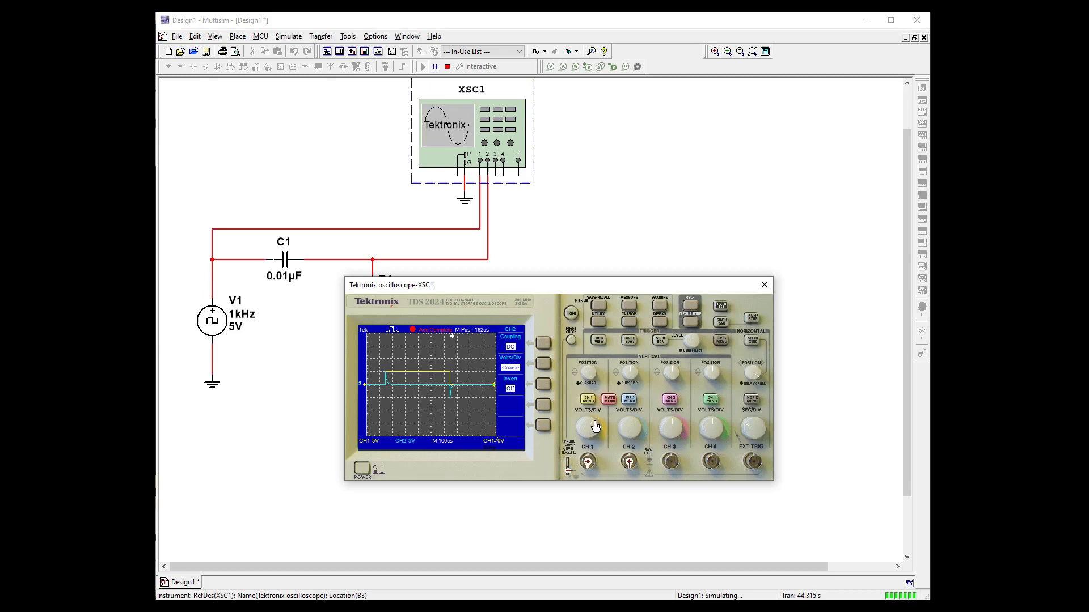
scroll(595, 426, down, 3)
scroll(586, 425, up, 1)
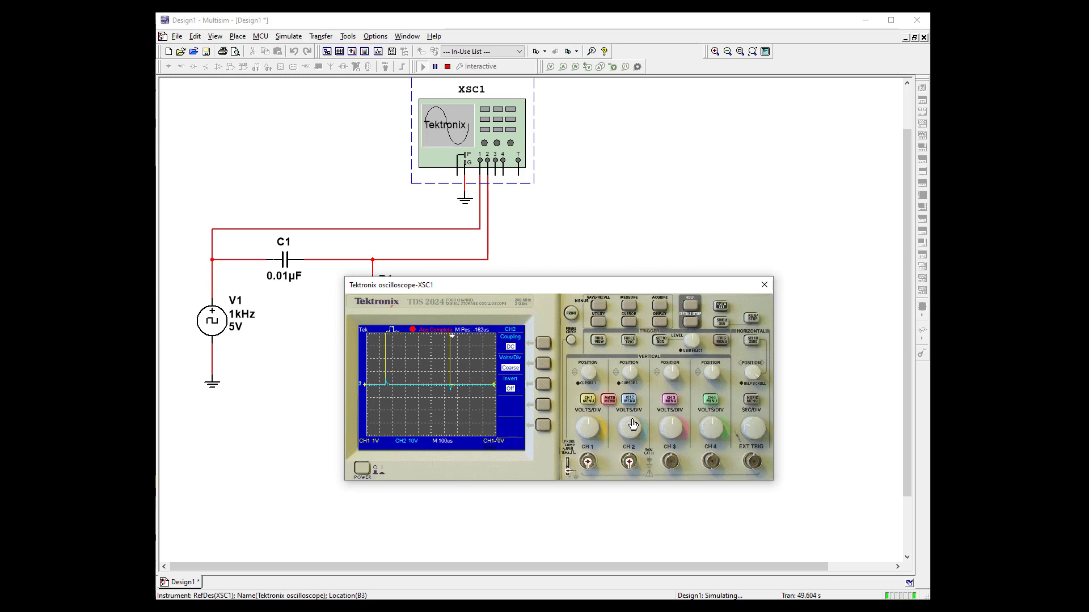
scroll(630, 426, down, 3)
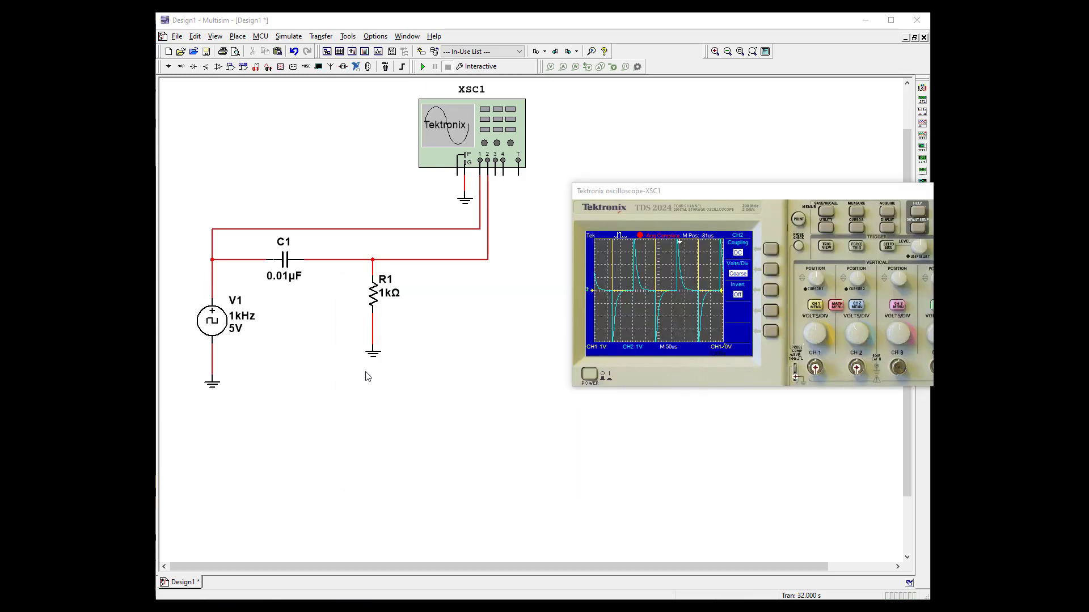
- Change clock V1 to 6 kHz and resistor R1 to 833 Ω, and run the simulation again
double_click(244, 315)
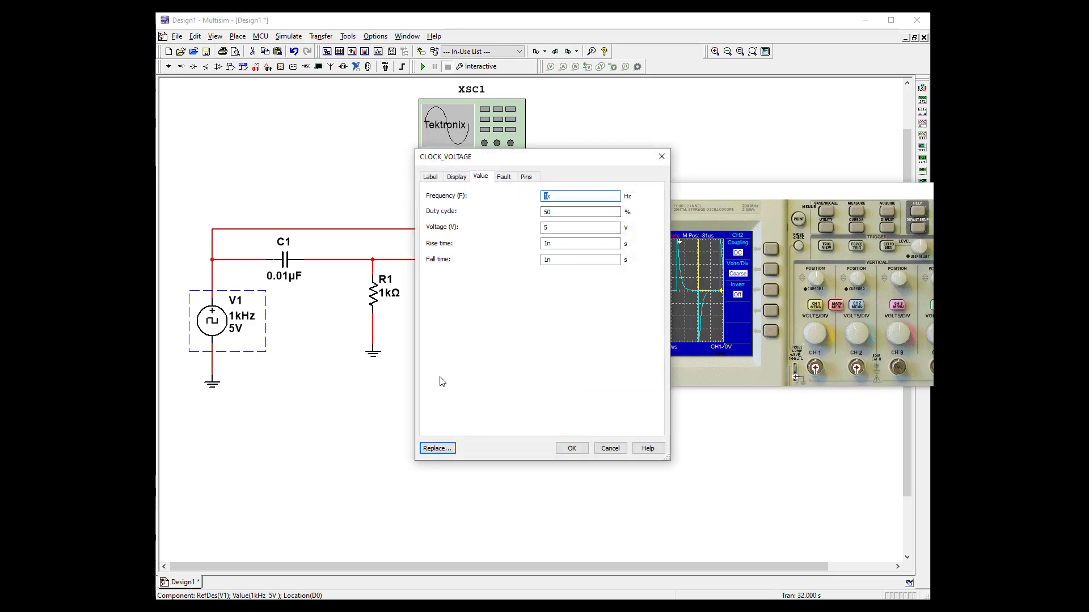
click(570, 448)
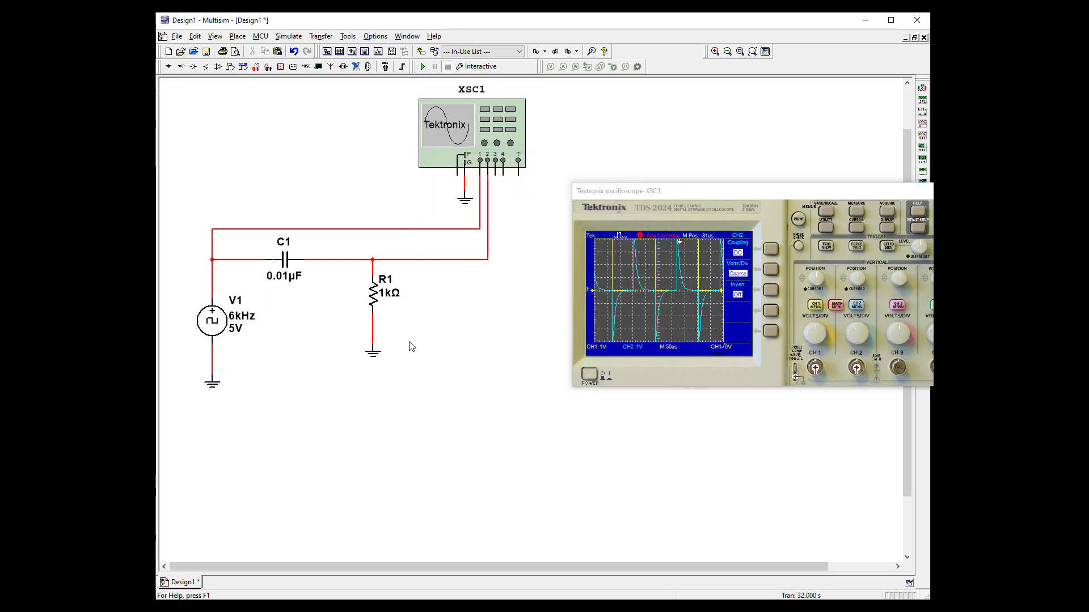
double_click(373, 301)
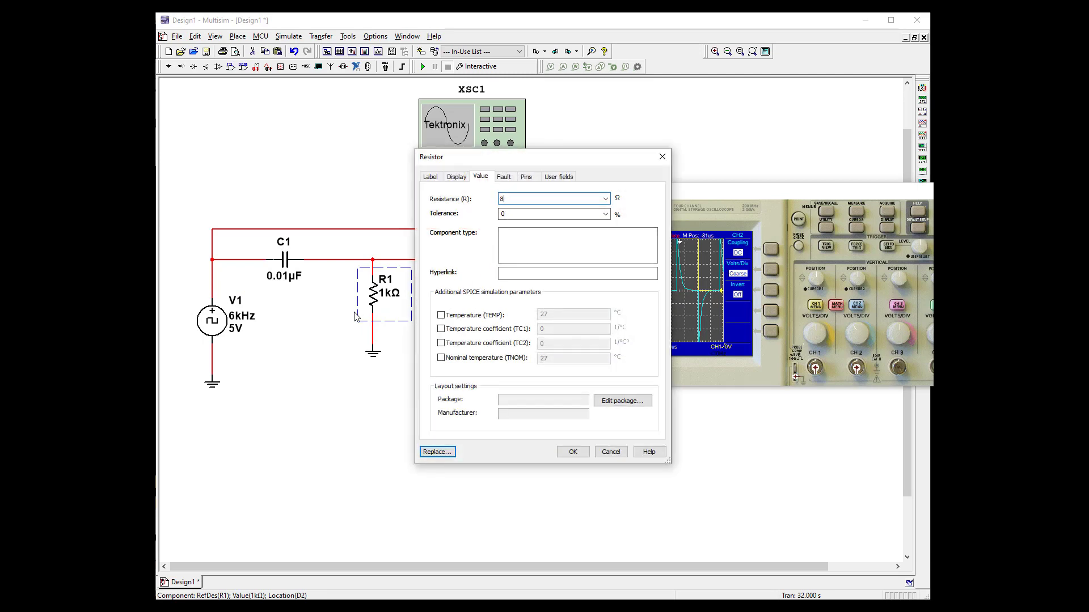
click(572, 452)
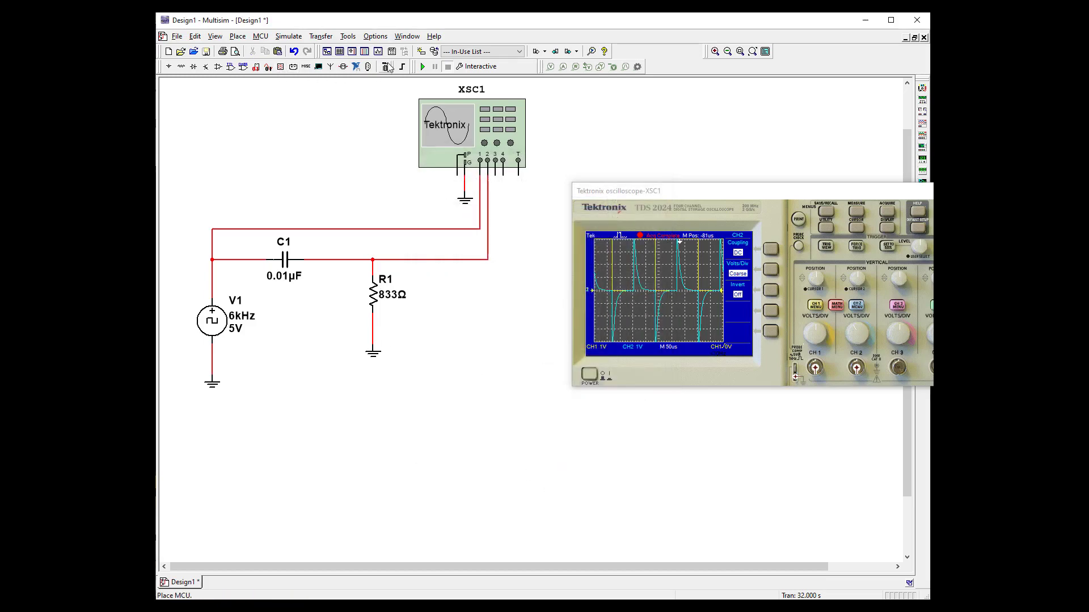
click(422, 66)
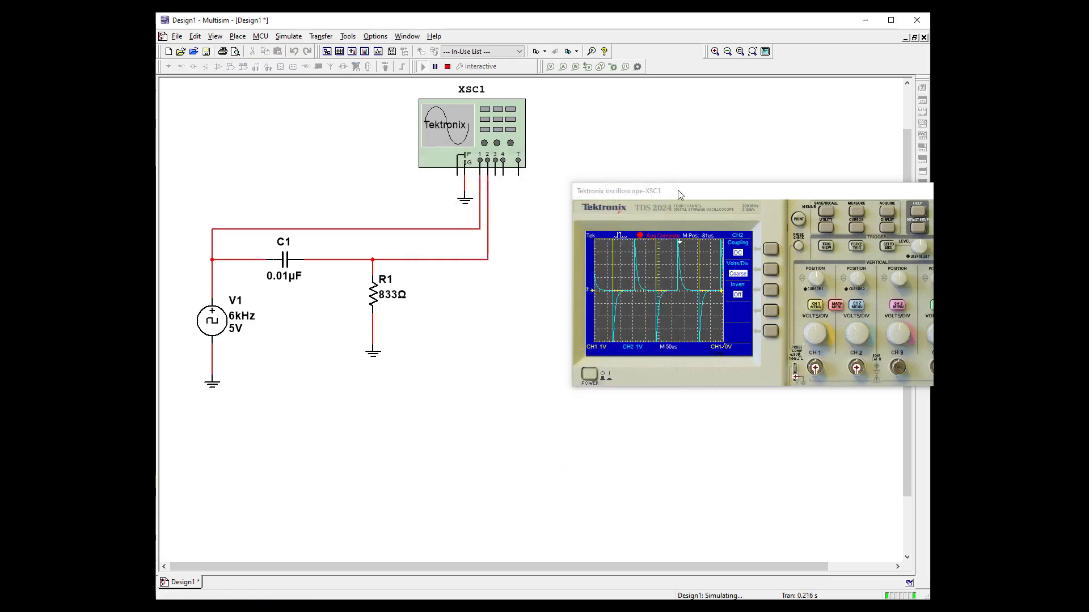
- Drag the oscilloscope window to sit beside the circuit
drag(678, 189, 566, 225)
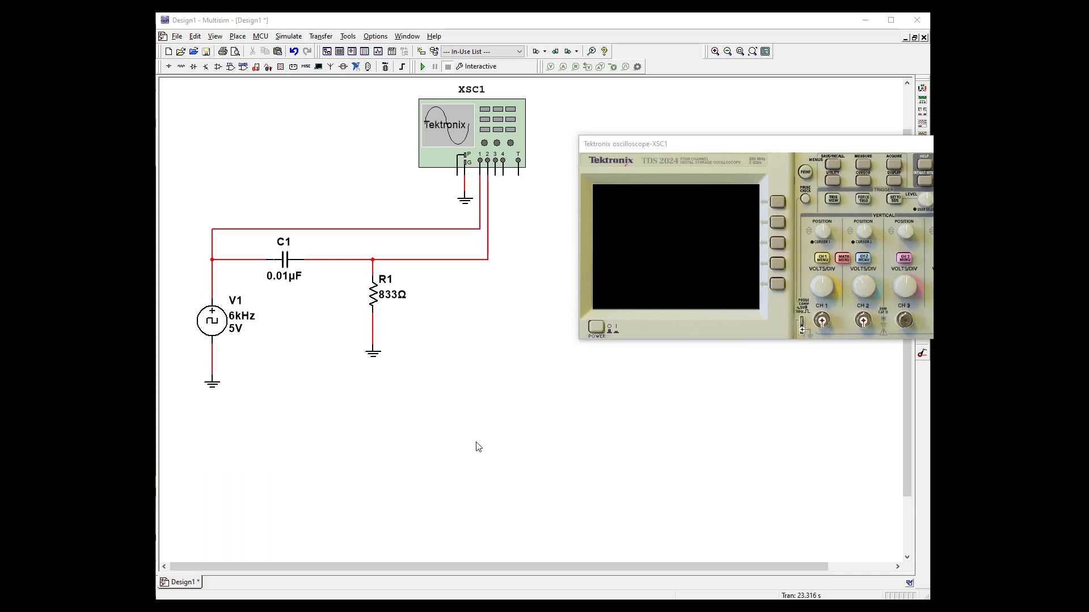
- Delete the old wires around C1 and R1, including scope channel 2 and R1's ground wire
click(349, 228)
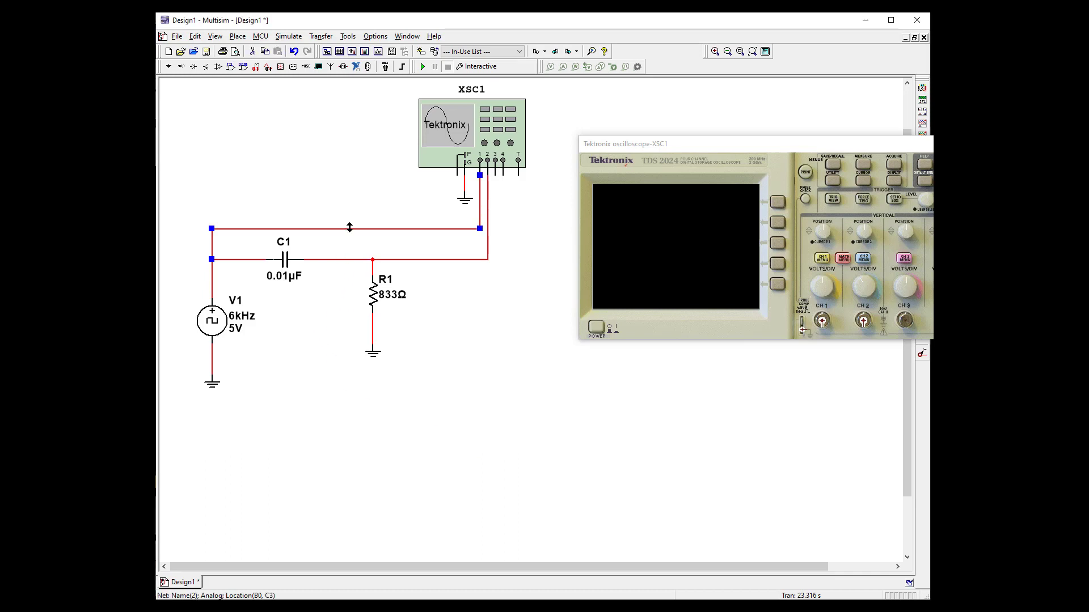
click(338, 260)
key(Delete)
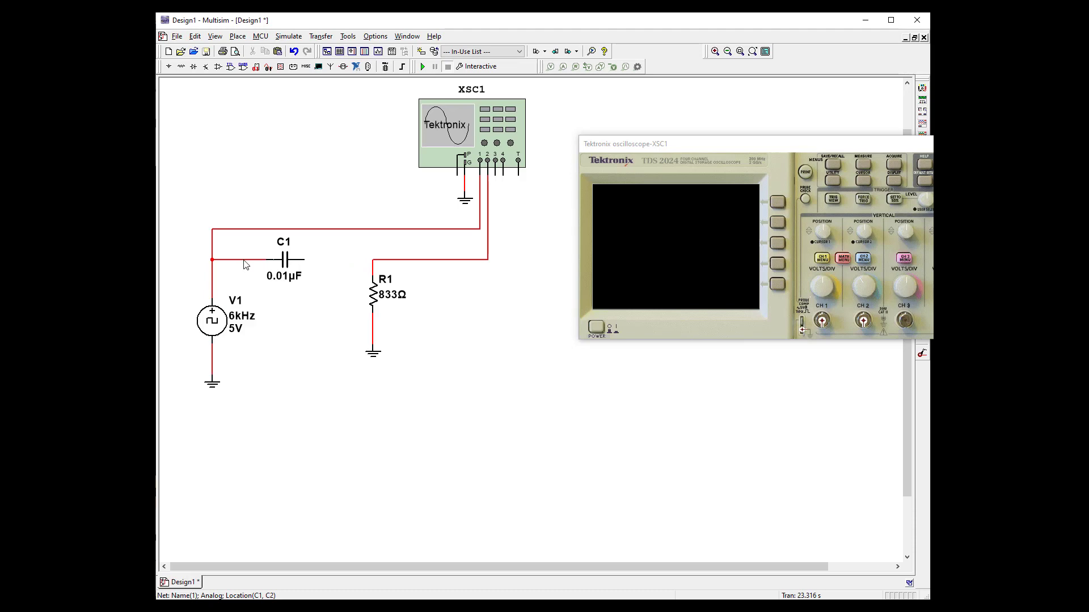
click(245, 259)
key(Delete)
click(406, 260)
key(Delete)
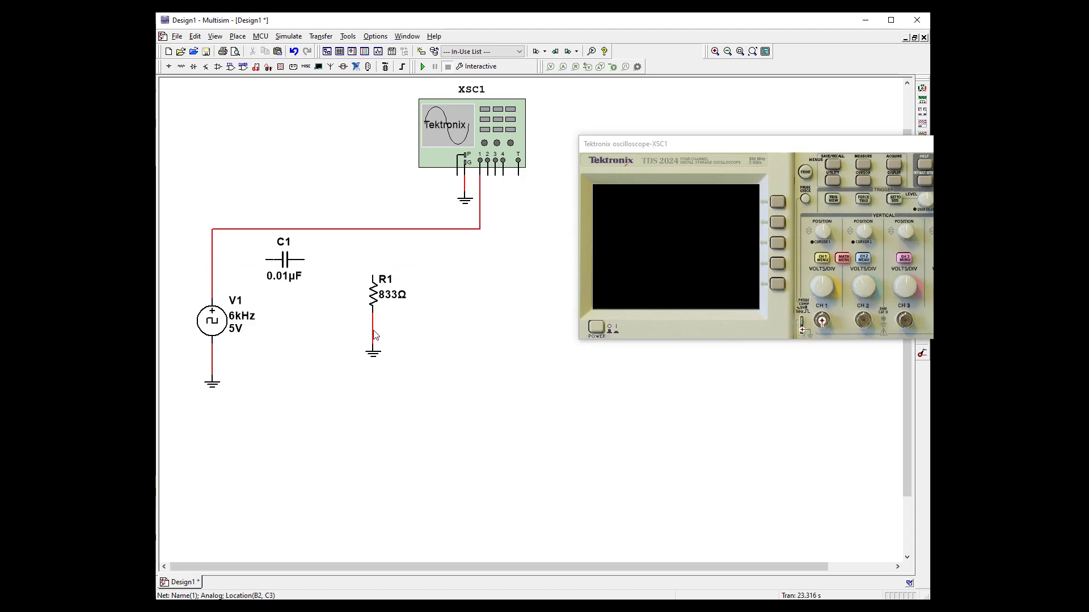
click(374, 335)
key(Delete)
- Move C1 aside, rotate R1 horizontal beside V1's line, and wire V1 to R1's left pin
drag(288, 263, 454, 309)
drag(375, 298, 300, 269)
right_click(276, 275)
click(319, 359)
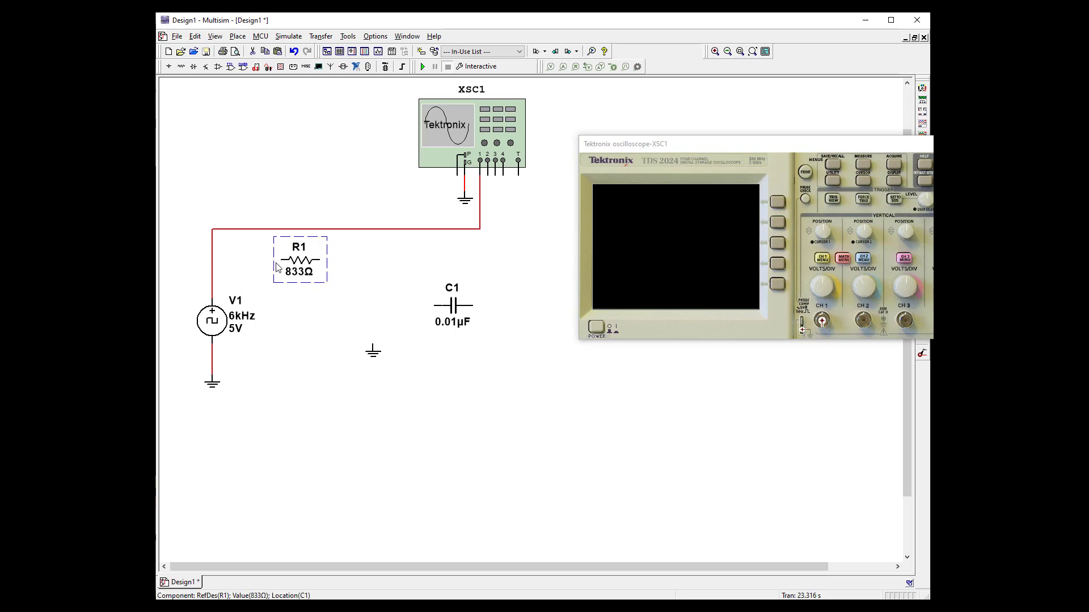
click(266, 264)
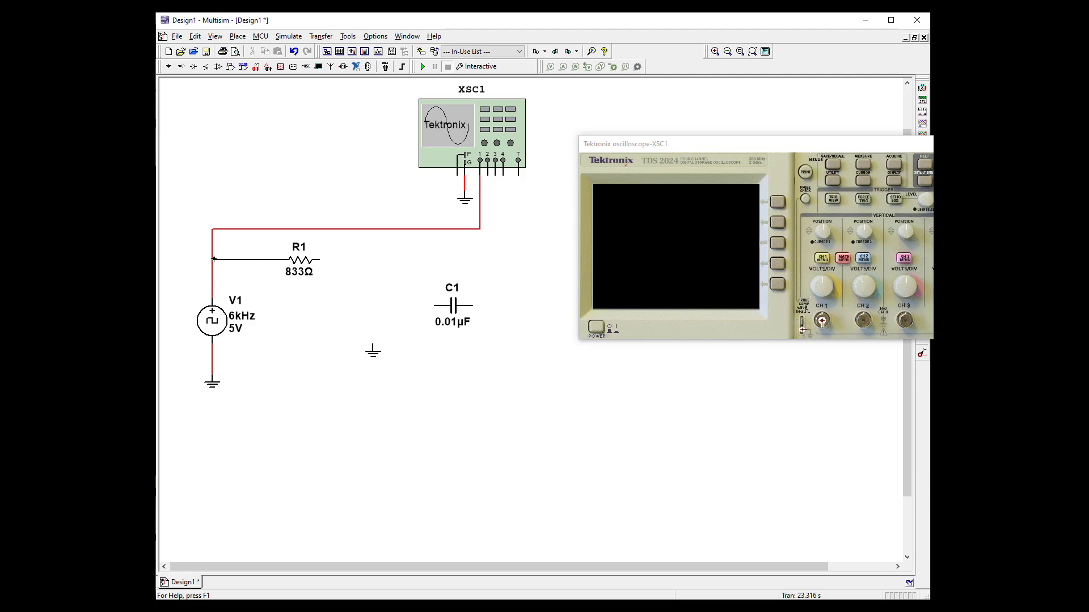
click(213, 259)
- Stand C1 vertically right of R1, ground its lower pin, and wire R1 to C1's top
click(443, 306)
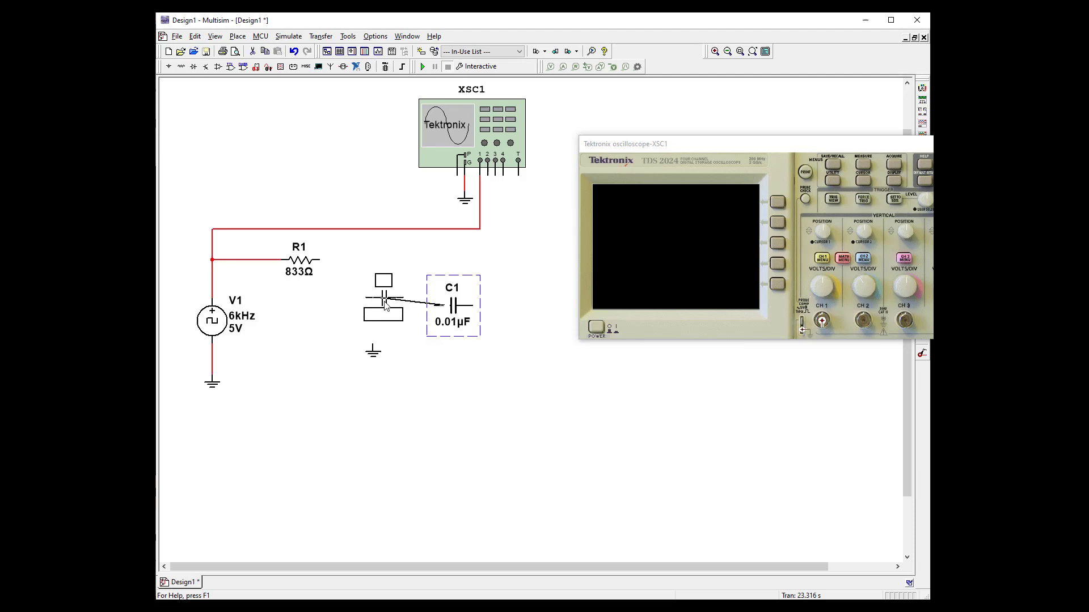
click(385, 304)
right_click(385, 300)
click(436, 406)
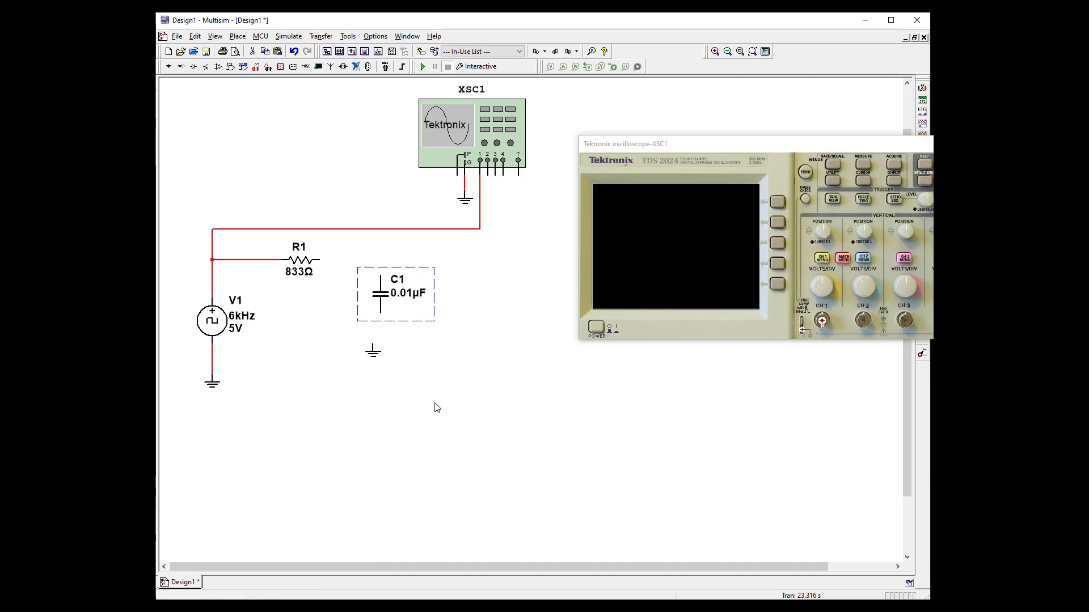
drag(372, 352, 381, 326)
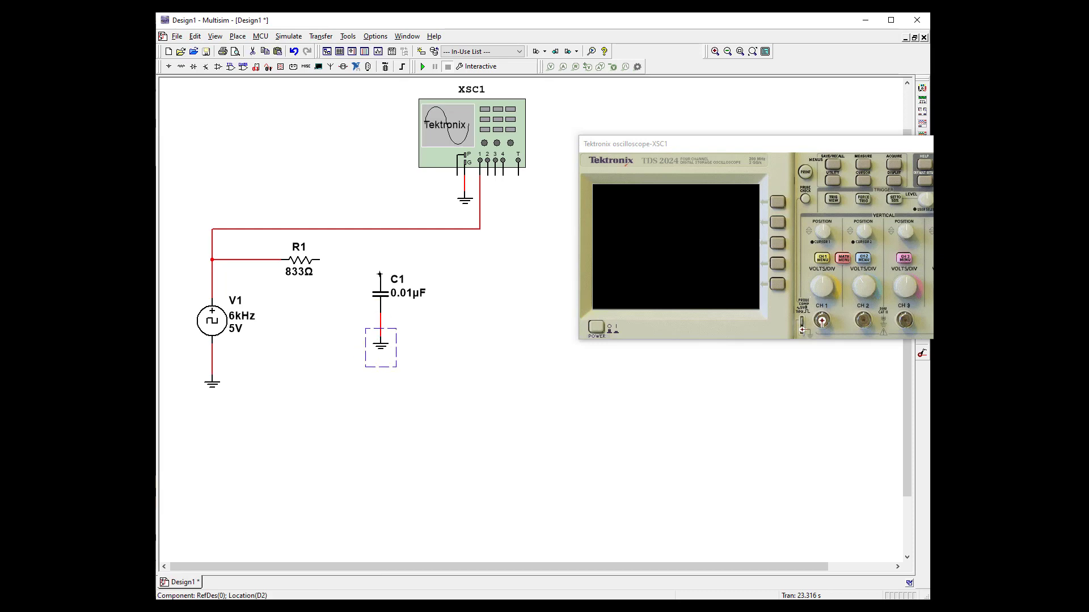
click(341, 258)
click(323, 260)
click(380, 276)
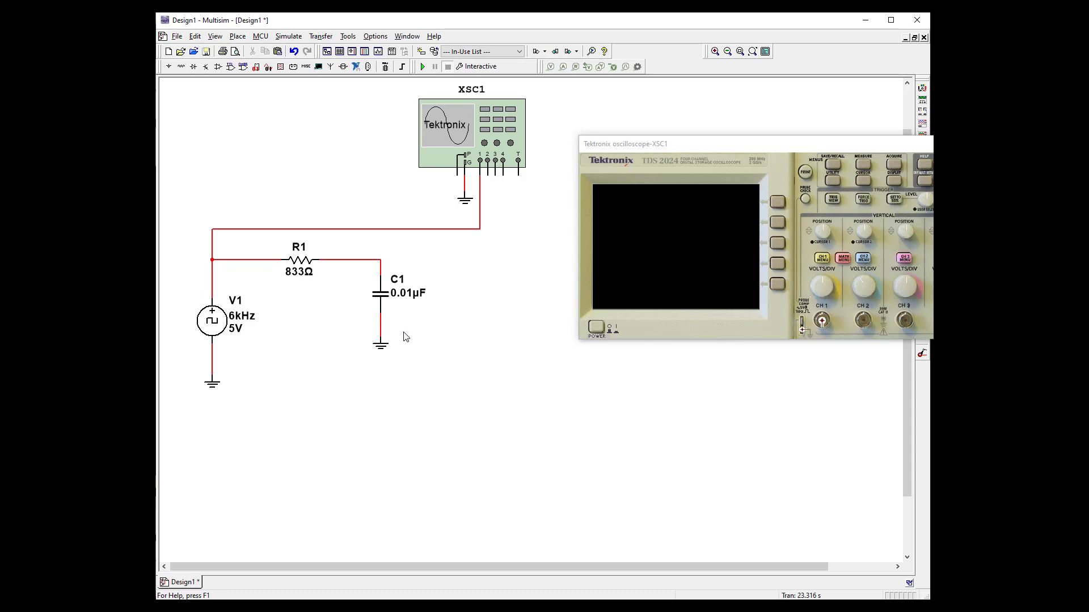
- Change R1's resistance to 83300 Ω and move the oscilloscope panel down and left
double_click(305, 265)
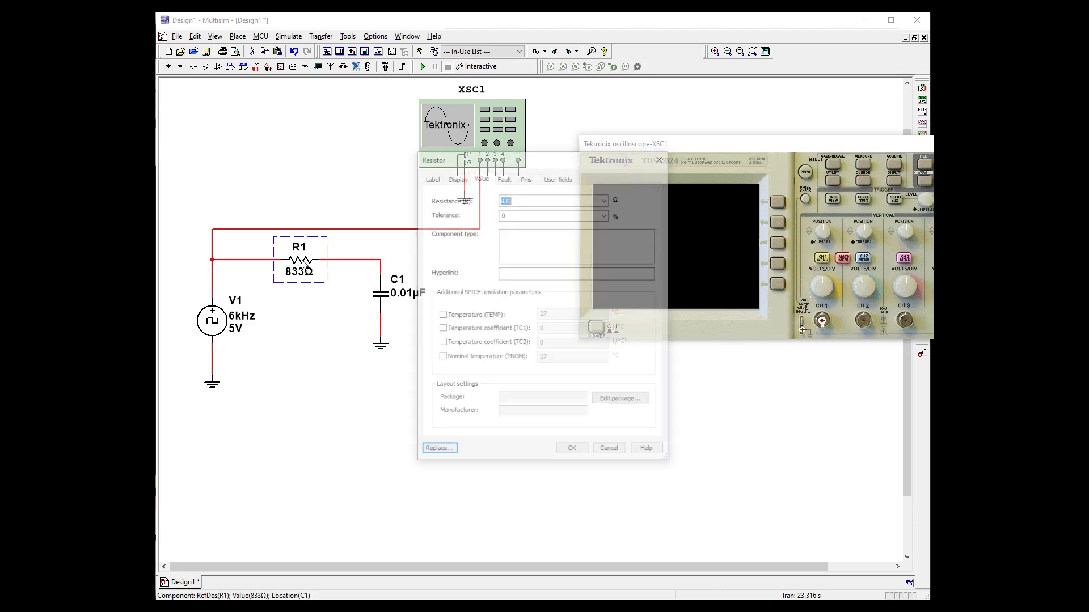
click(515, 199)
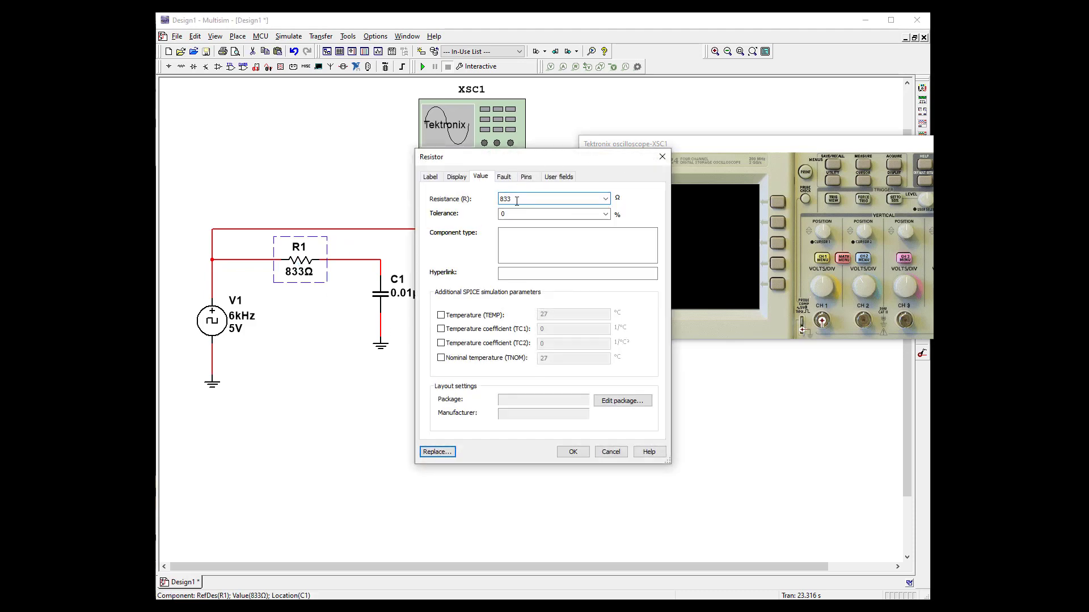
text(00)
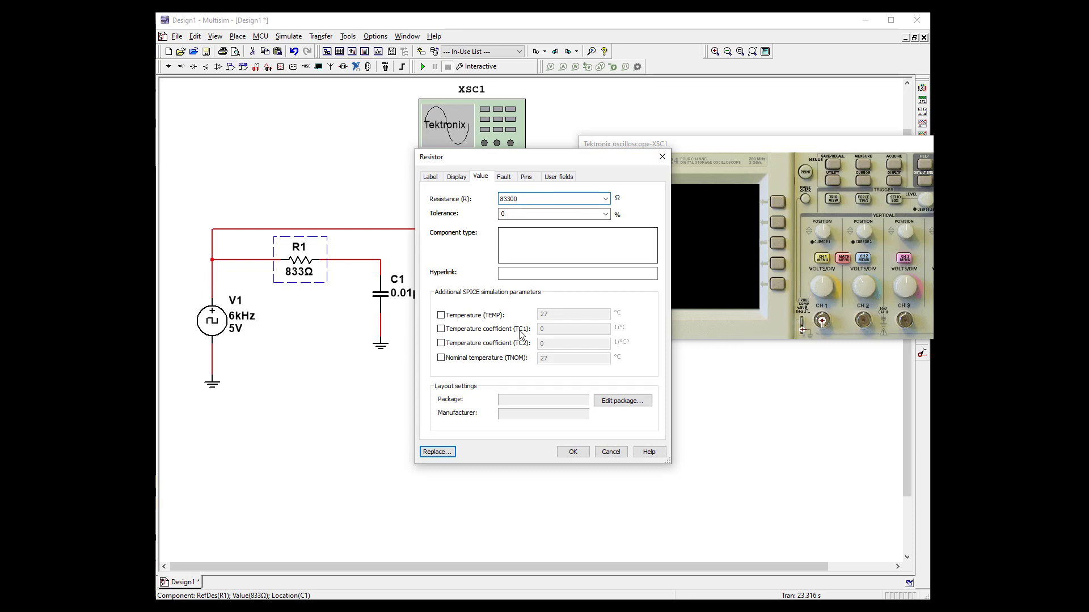
click(571, 452)
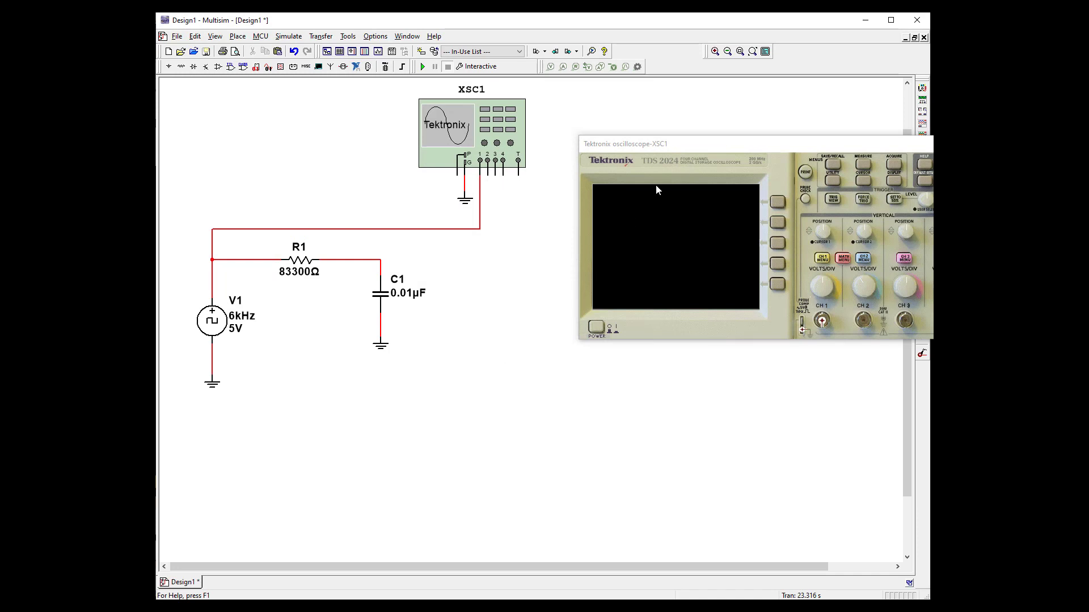
drag(692, 143, 594, 194)
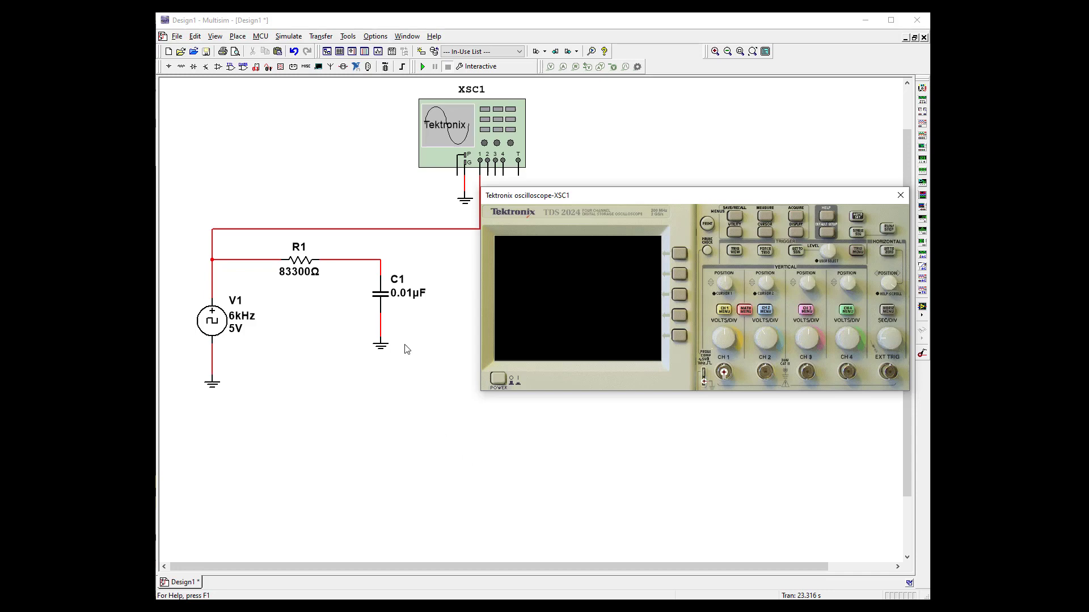
- Start the simulation, power on oscilloscope XSC1, and restart its acquisition
click(422, 67)
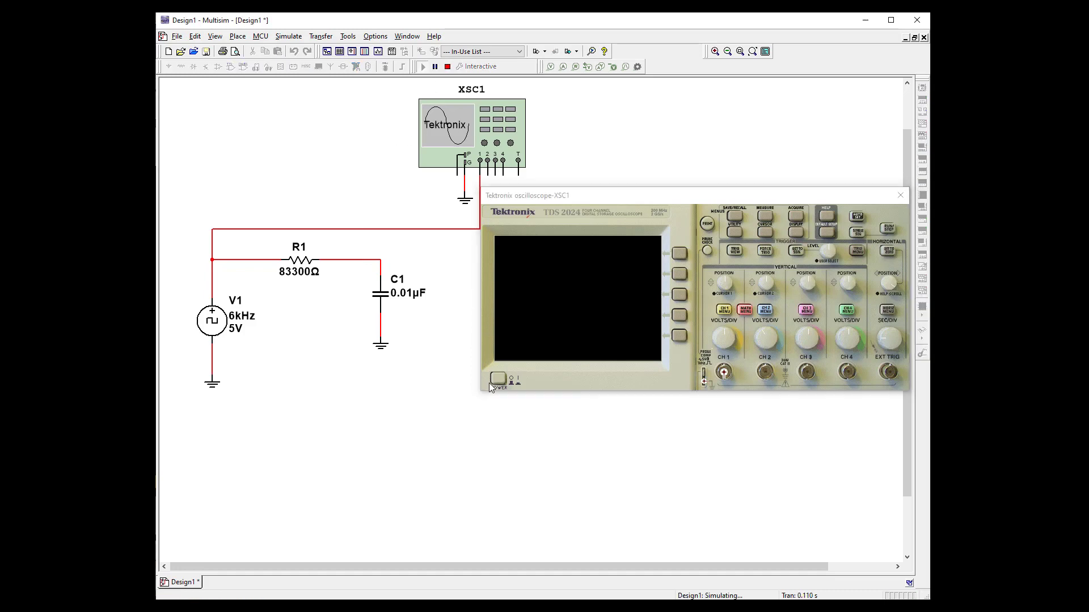
click(498, 380)
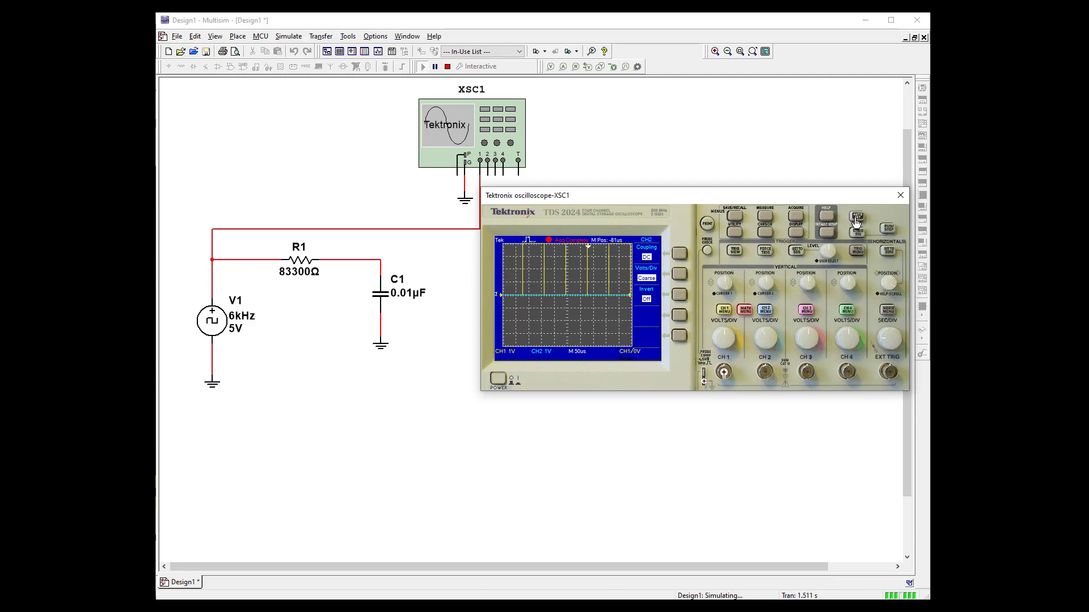
click(889, 229)
- Set the scope time base to 20 µs/div and move the scope window below the circuit
scroll(887, 337, down, 3)
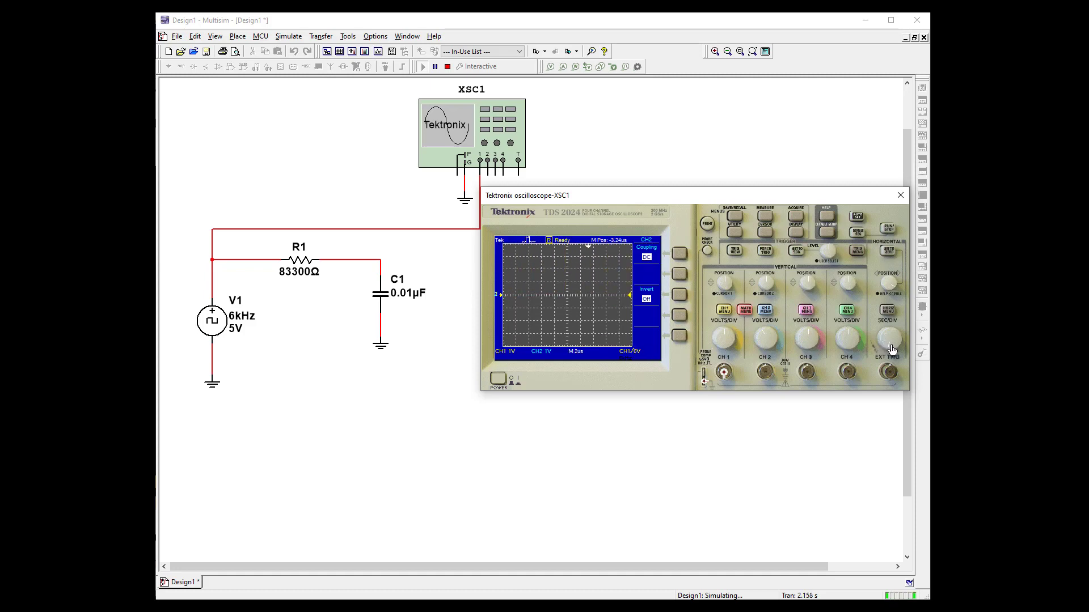
scroll(887, 338, up, 2)
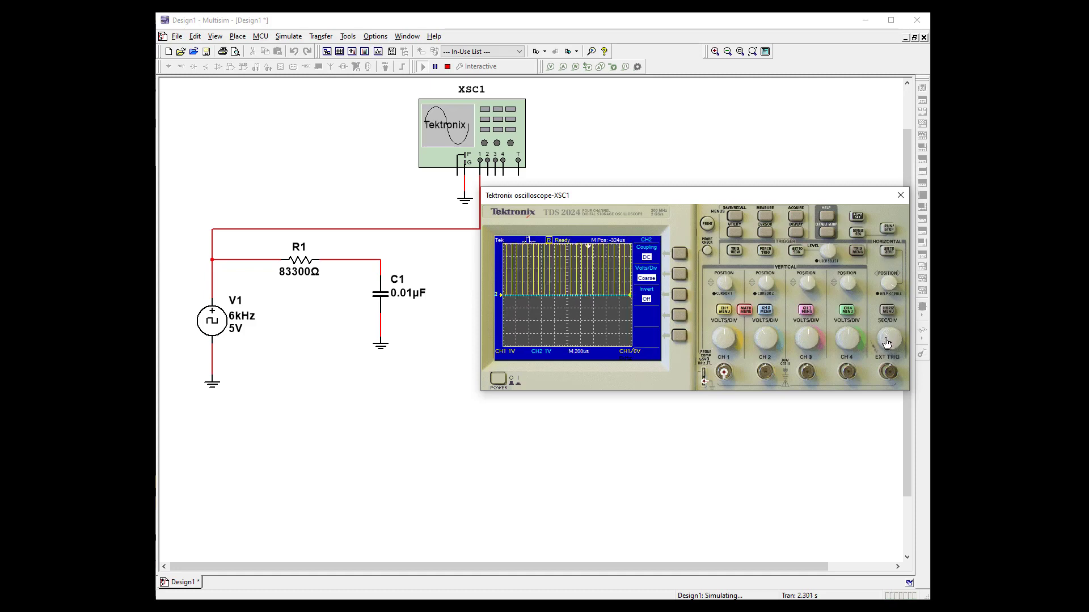
scroll(887, 339, up, 2)
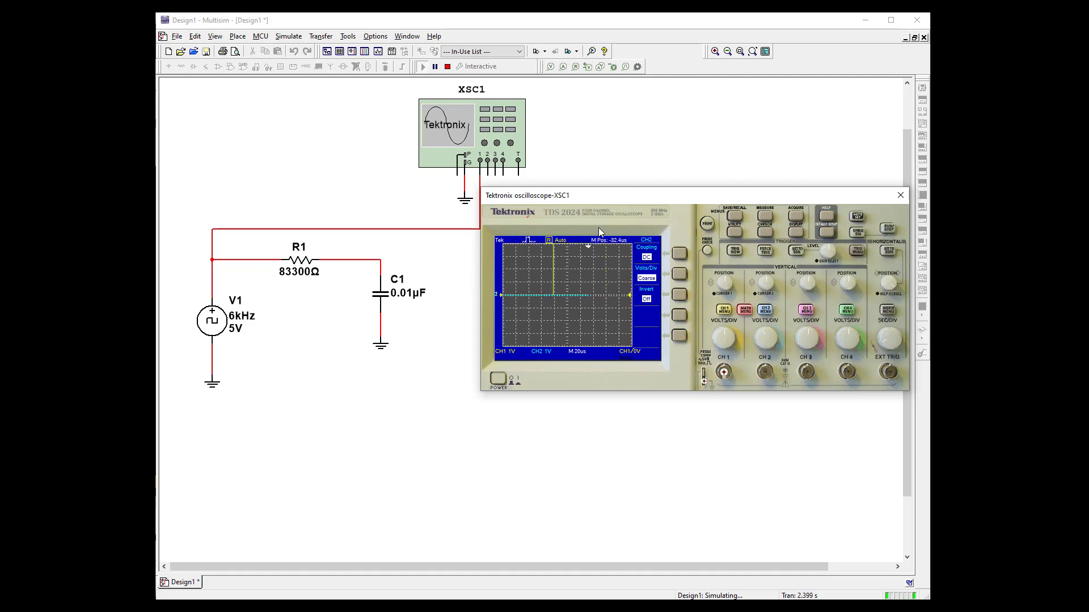
drag(596, 203, 580, 354)
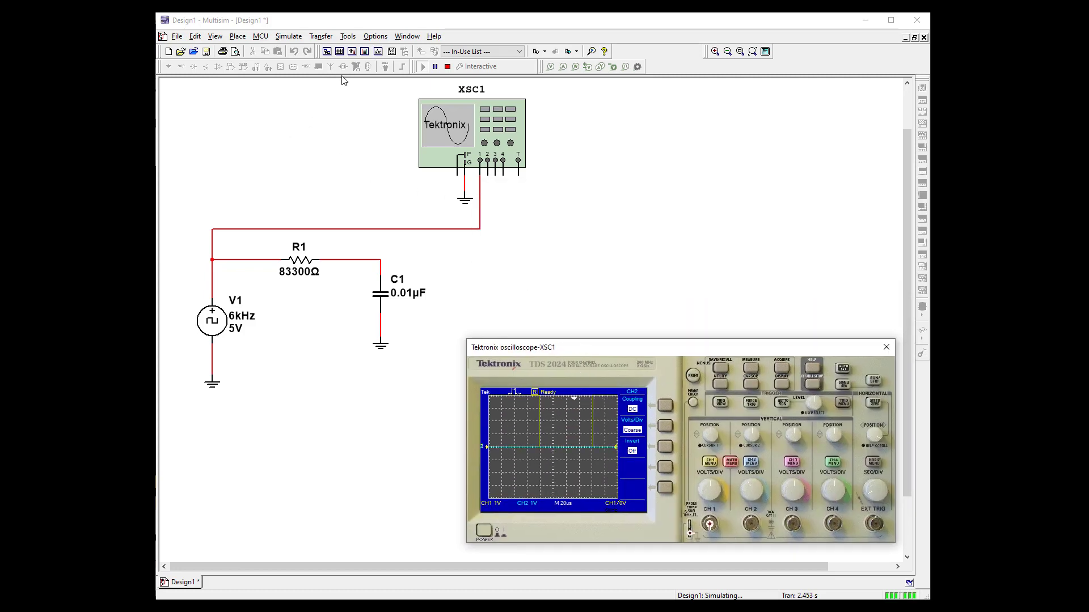
- Wire scope channel 2 to the top of C1 and rerun the simulation
click(448, 66)
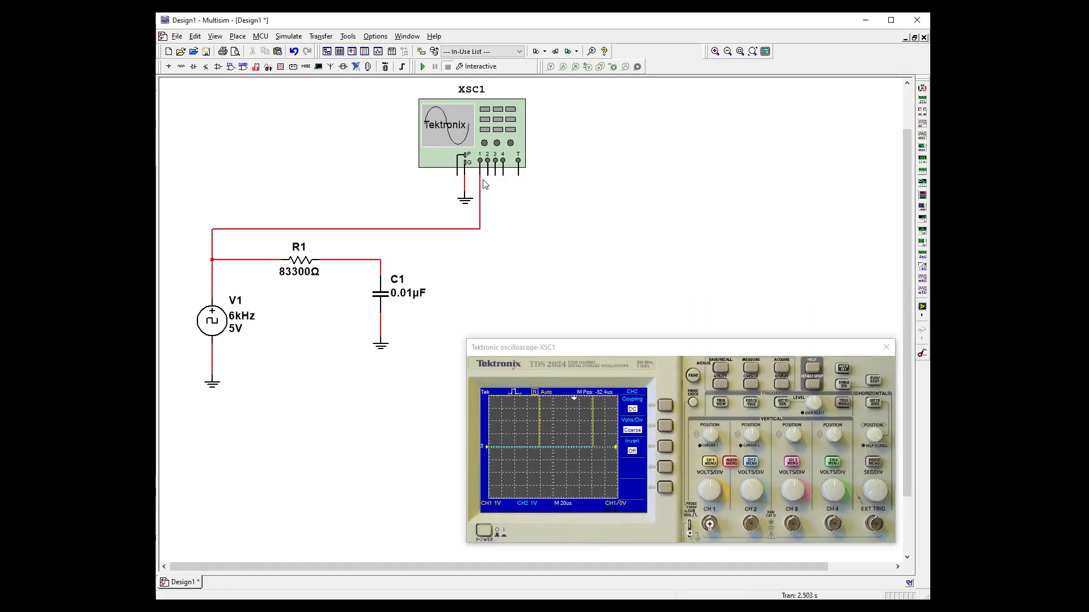
click(380, 259)
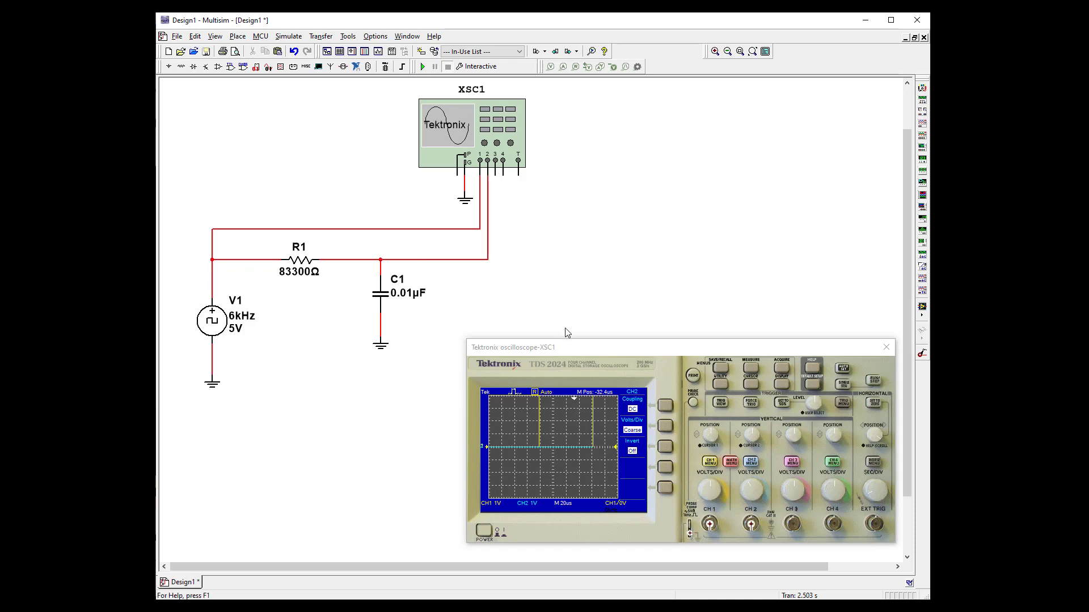
click(423, 66)
drag(620, 346, 527, 270)
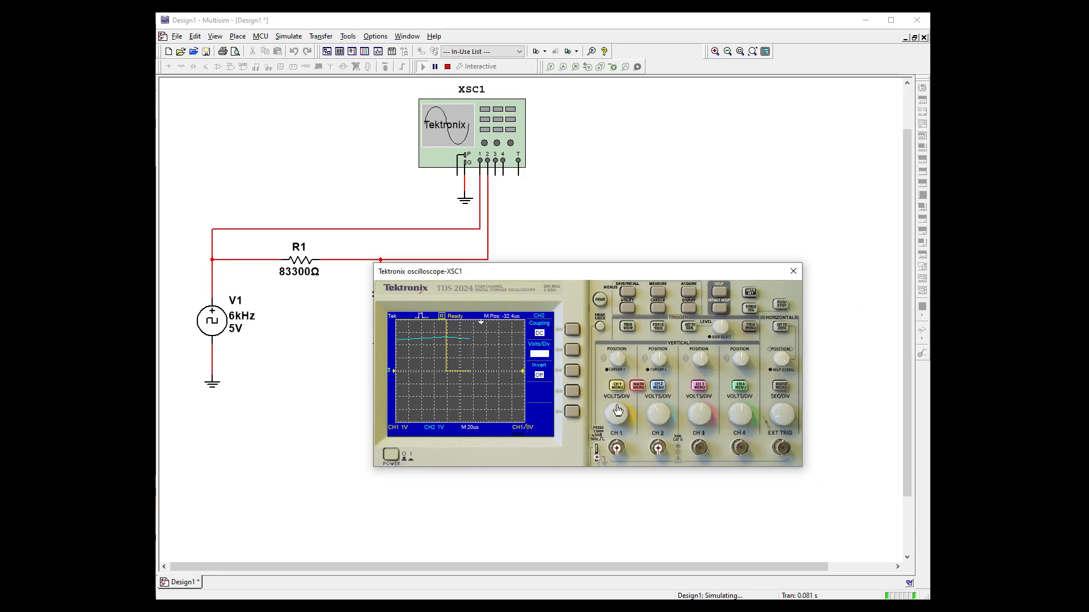
- Turn channel 1 off, set channel 2 to AC coupling at 100 mV/div, and capture a single sequence
click(617, 386)
click(617, 386)
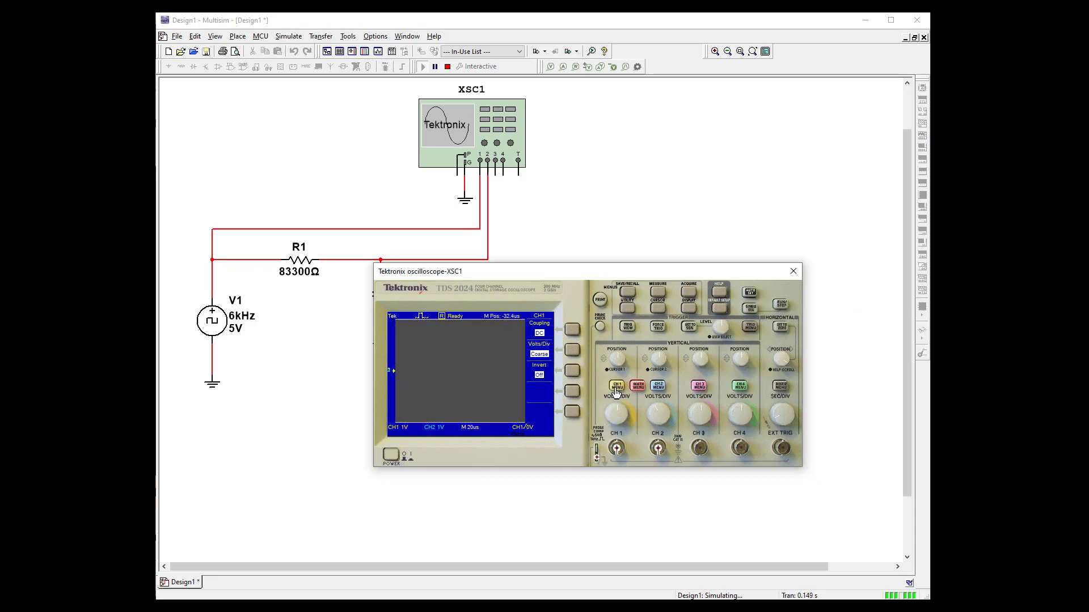
click(653, 411)
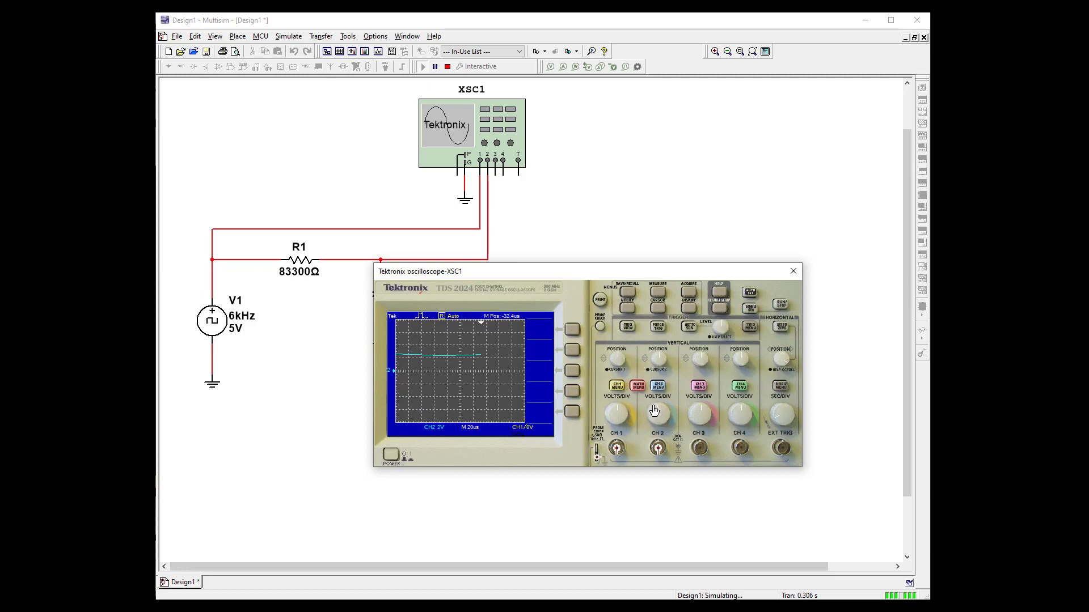
scroll(652, 414, down, 4)
click(659, 390)
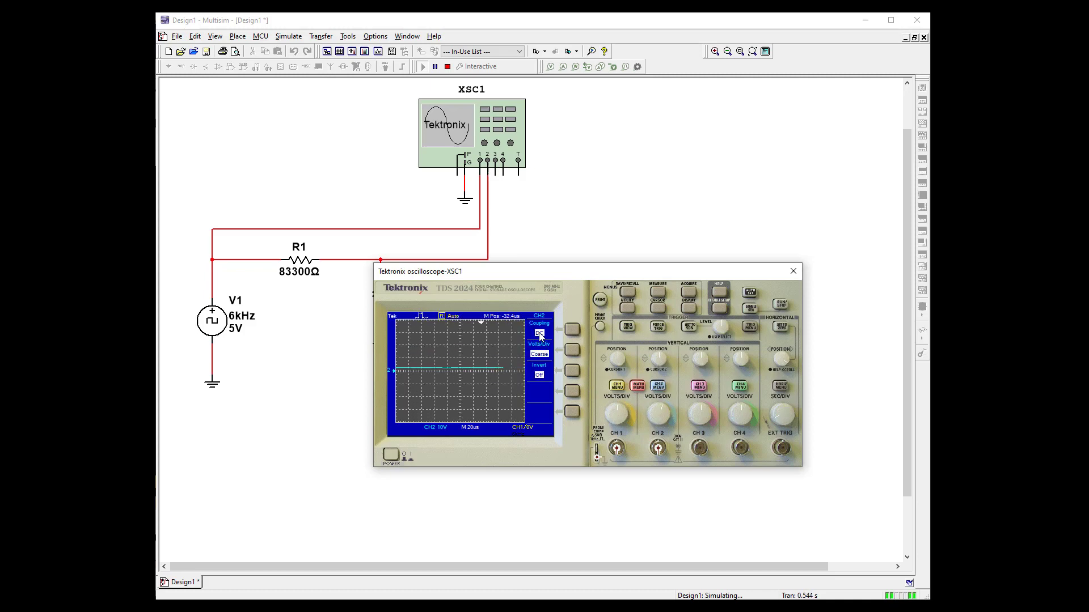
click(572, 331)
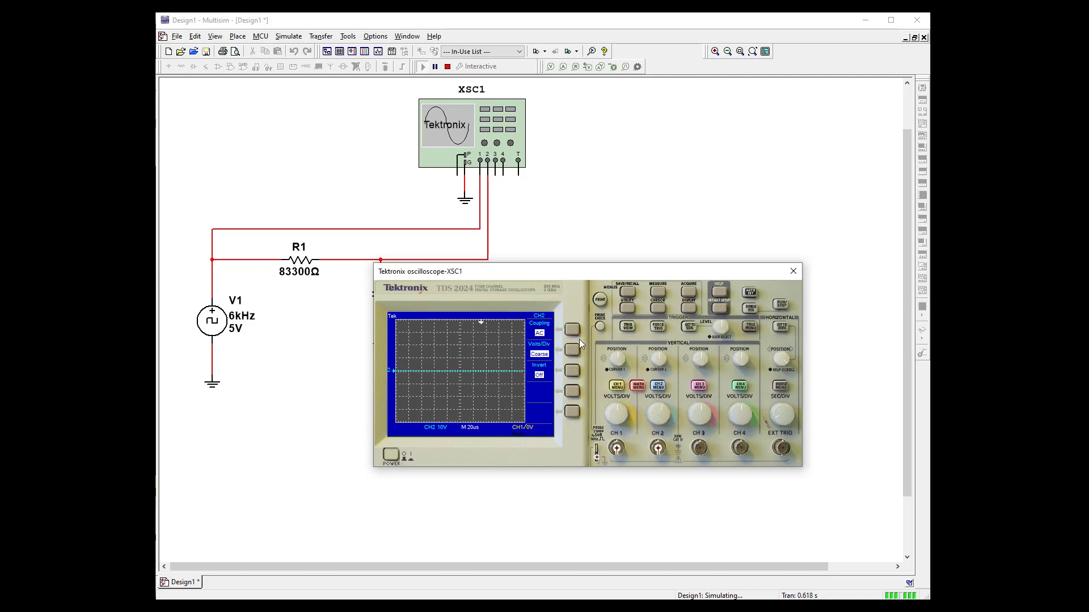
scroll(659, 414, up, 6)
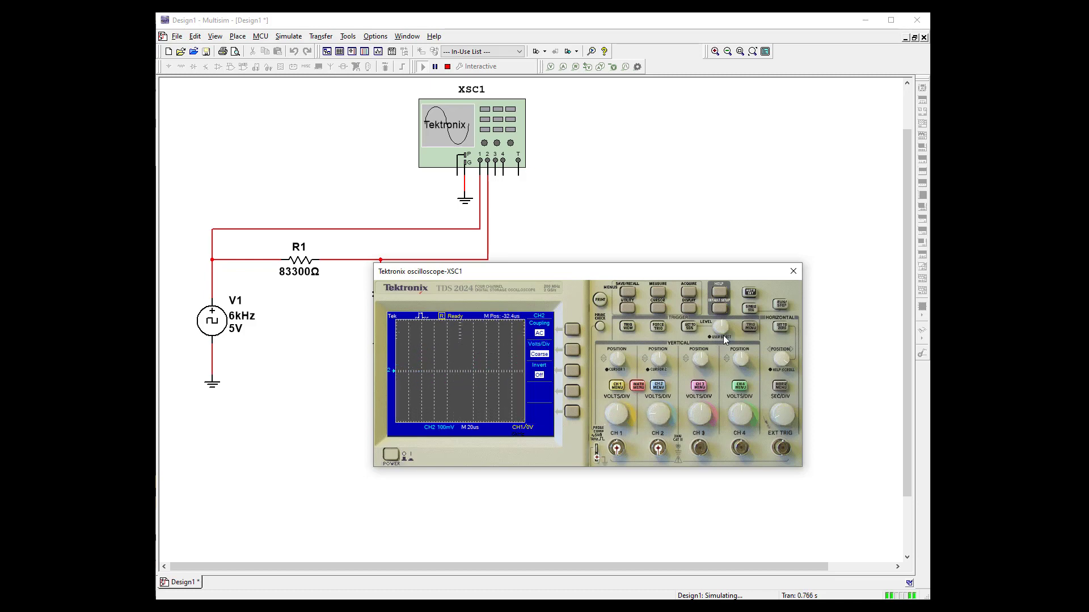
click(752, 310)
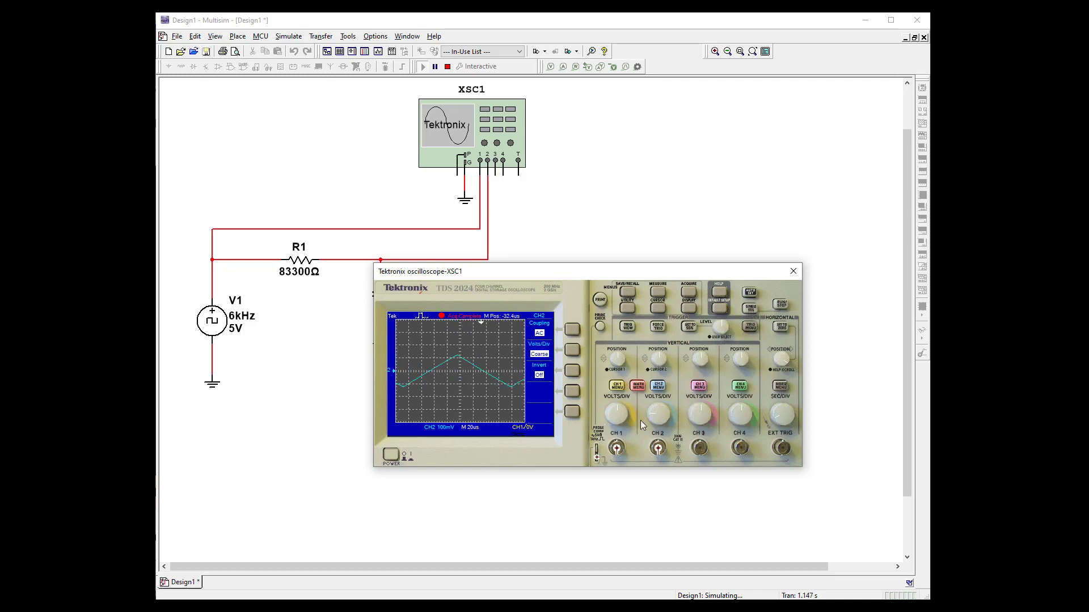